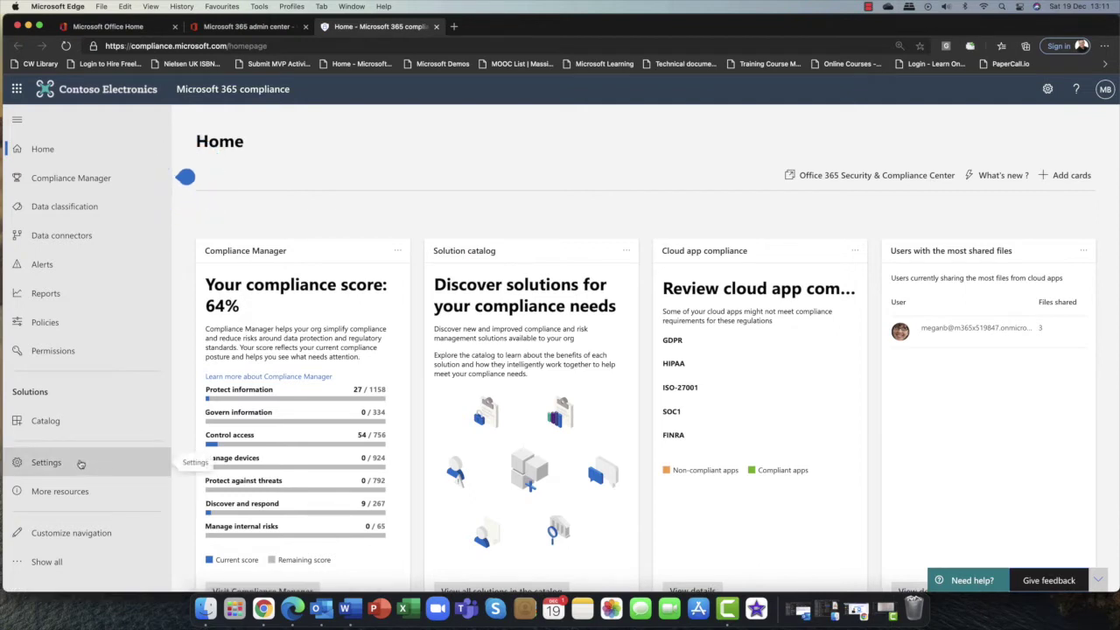
Step: Expand the full list of compliance solutions and open Insider risk management
left_click(31, 569)
scroll(74, 559, "down", 5)
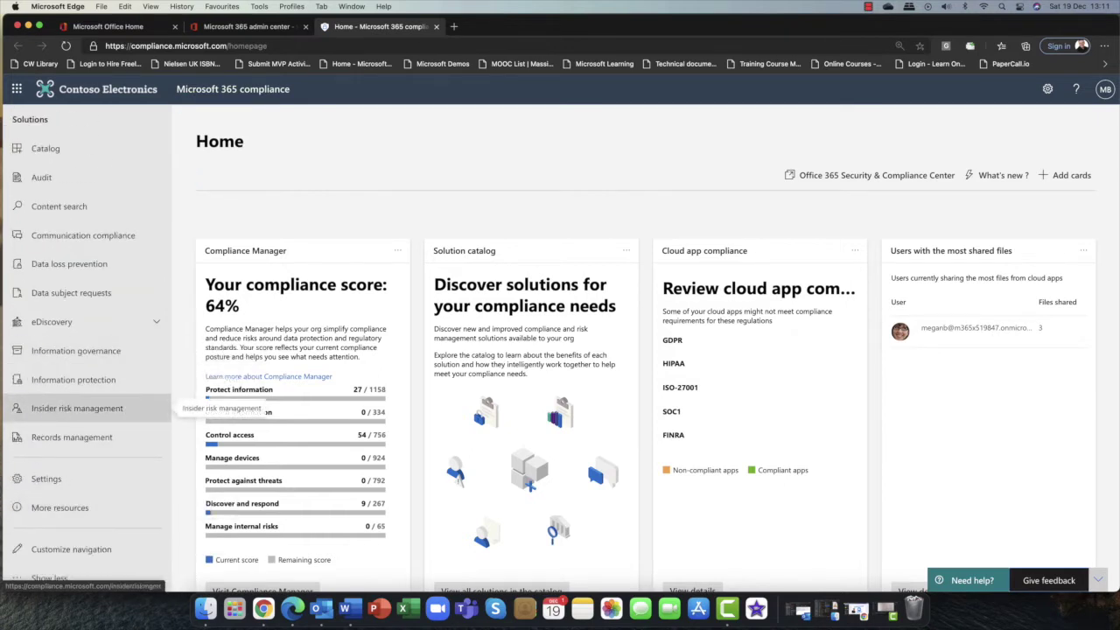
left_click(82, 410)
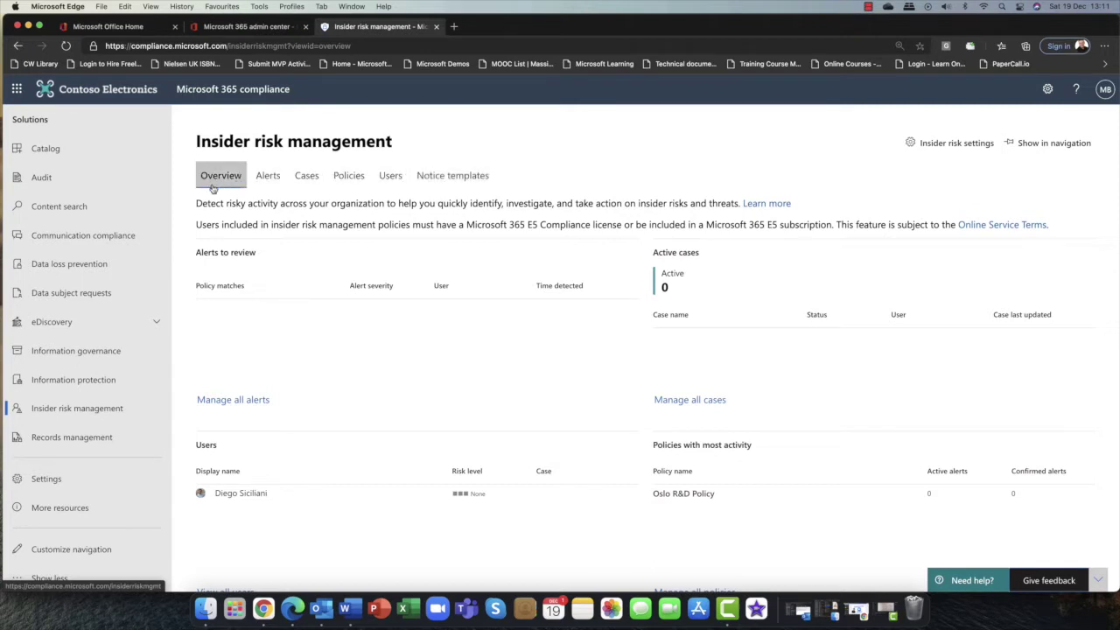
Step: Look through the alerts, cases and policies pages of Insider risk management
left_click(271, 182)
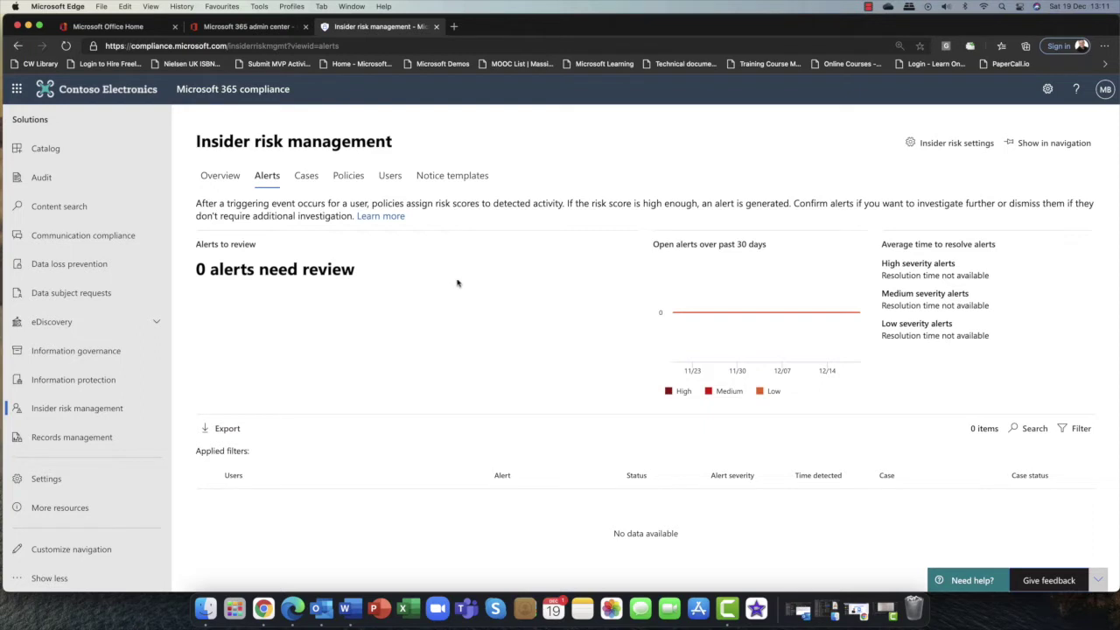
left_click(305, 176)
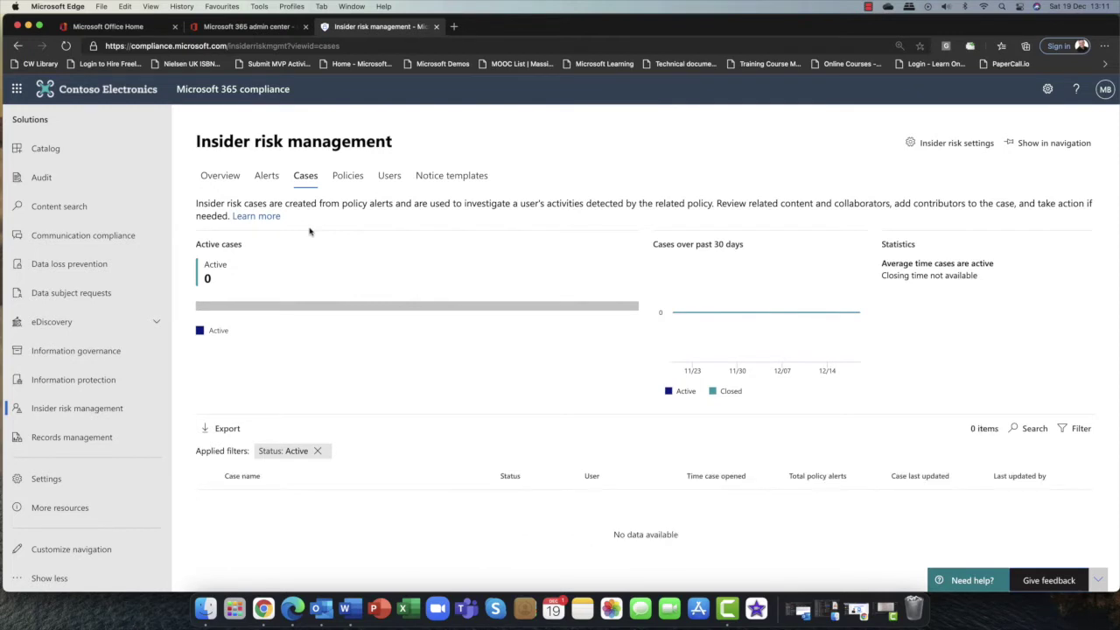
left_click(348, 176)
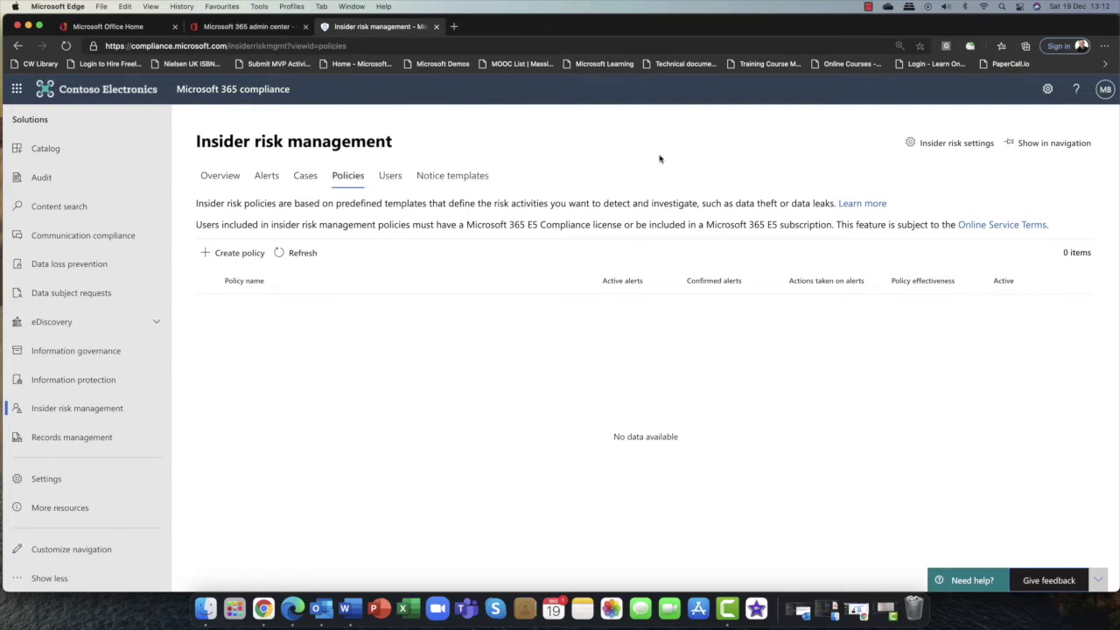
Step: Set the insider risk privacy settings to not show anonymized versions of usernames and save them
left_click(952, 147)
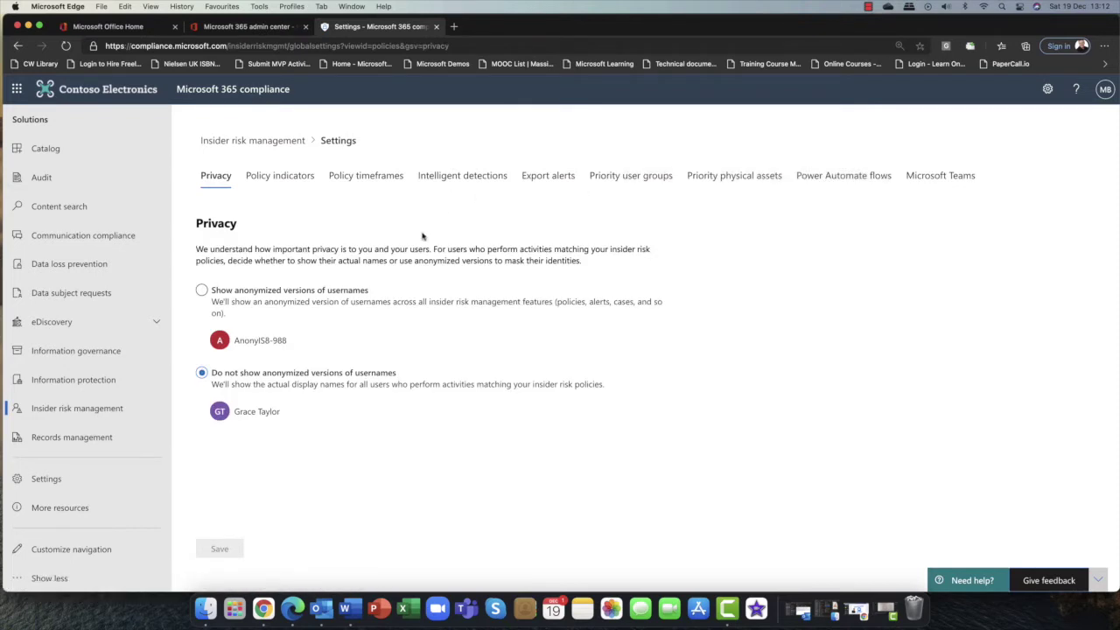
left_click(221, 296)
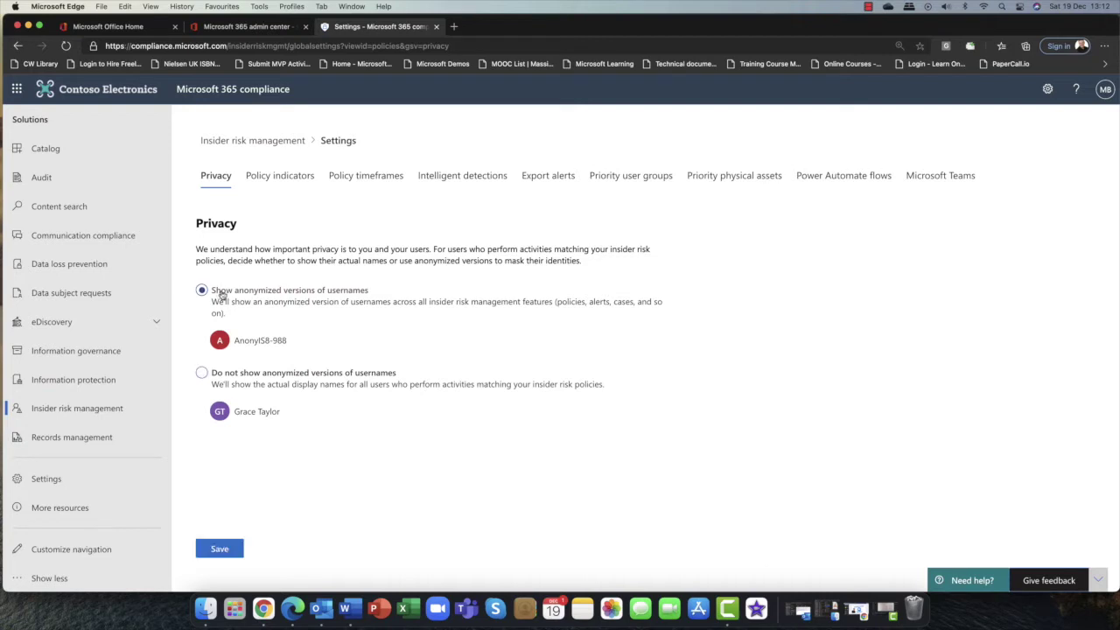
left_click(224, 384)
left_click(220, 548)
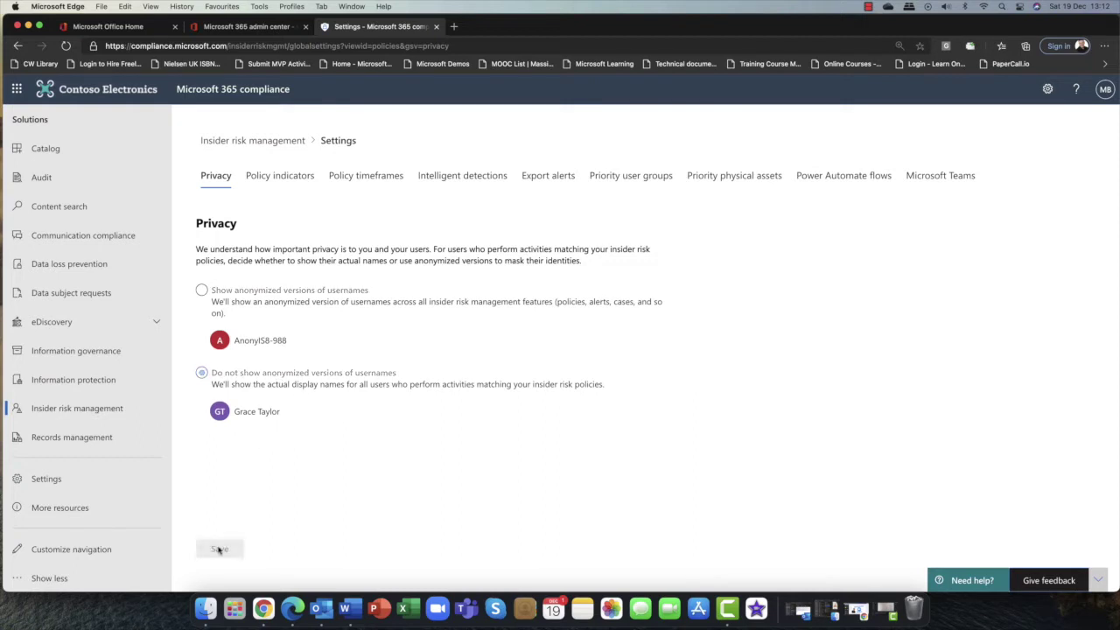
Step: Review the policy indicator settings, covering the Office, device, security policy violation and physical access indicators and the risk score boosters
left_click(280, 176)
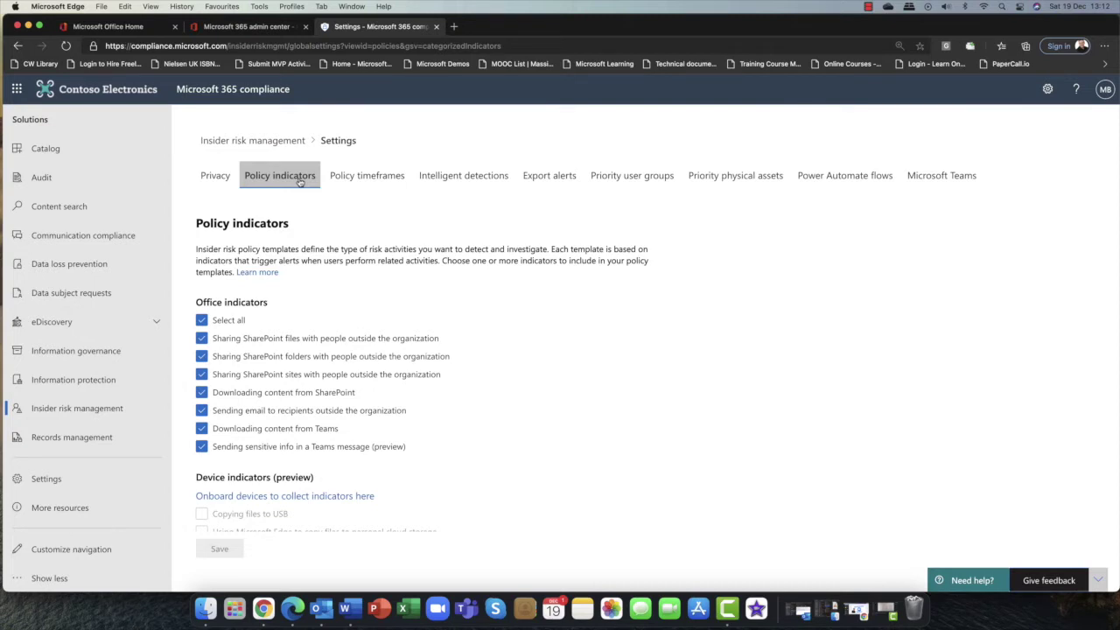
scroll(288, 263, "down", 2)
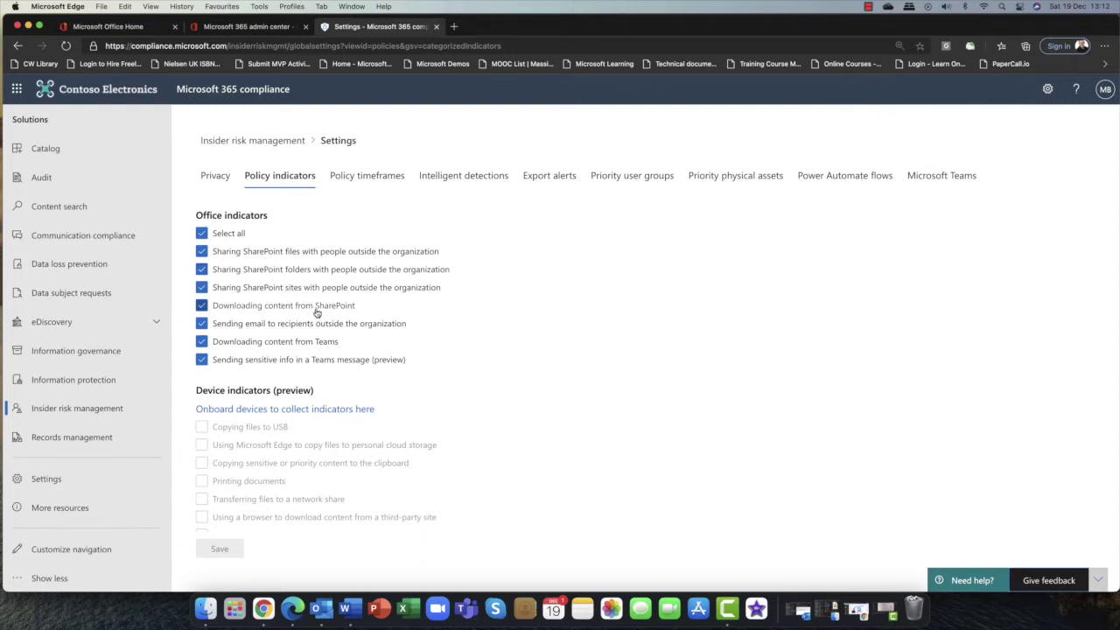
scroll(317, 312, "down", 2)
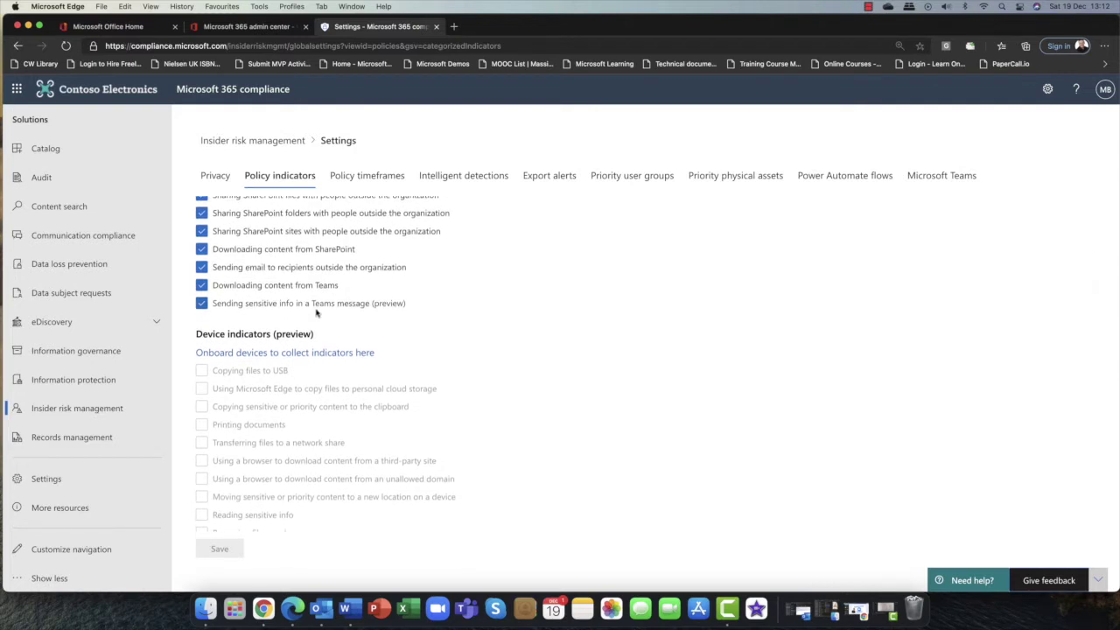
scroll(316, 313, "down", 3)
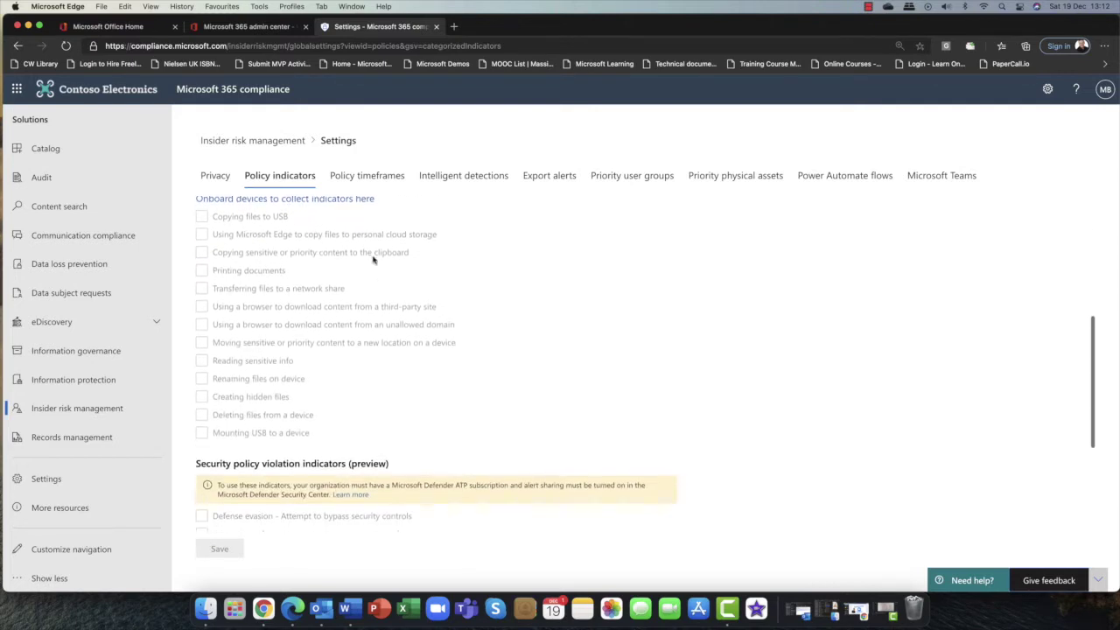
scroll(298, 246, "up", 1)
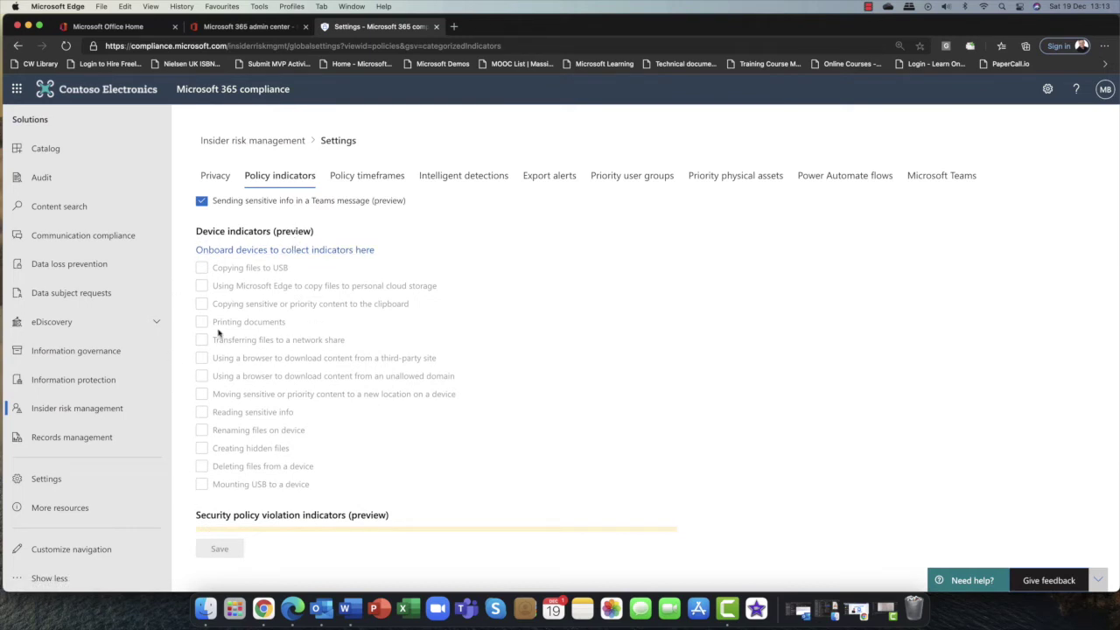
scroll(269, 368, "down", 5)
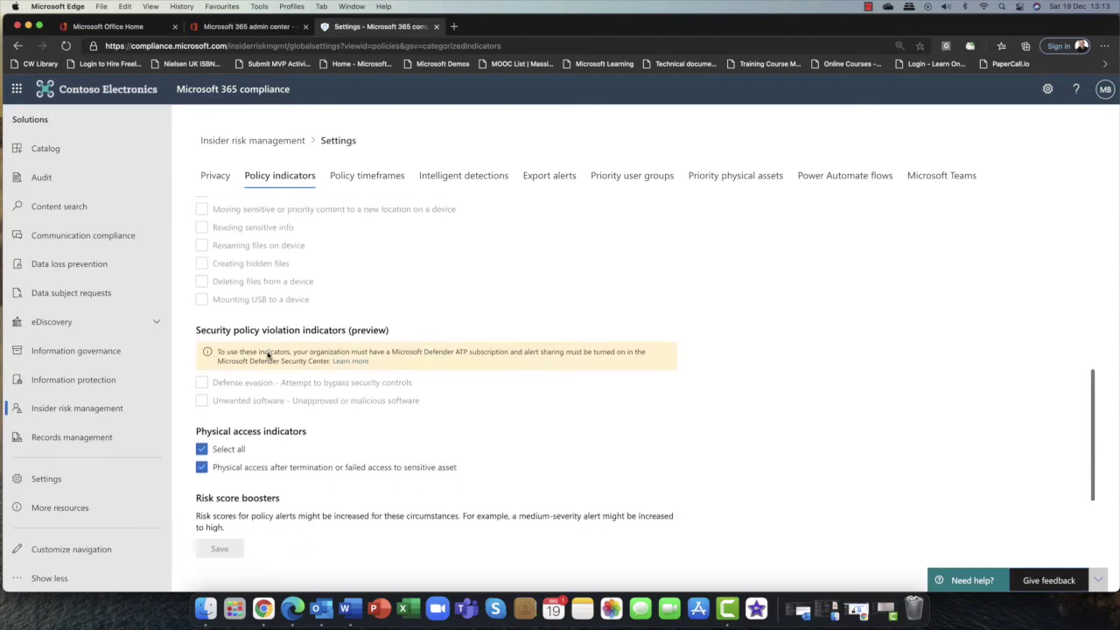
scroll(269, 354, "down", 2)
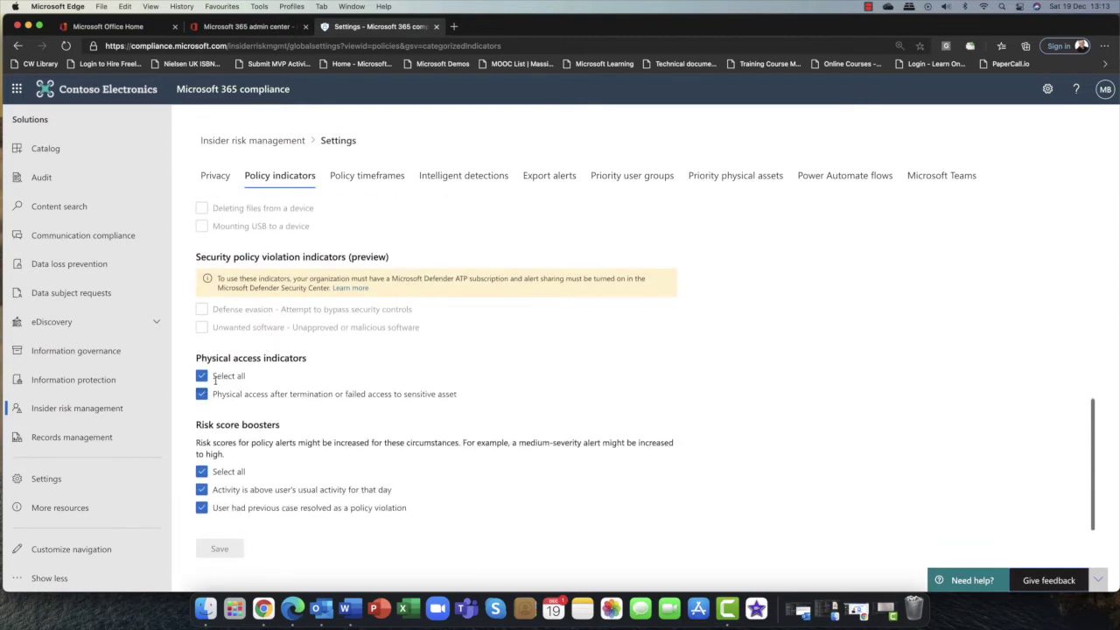
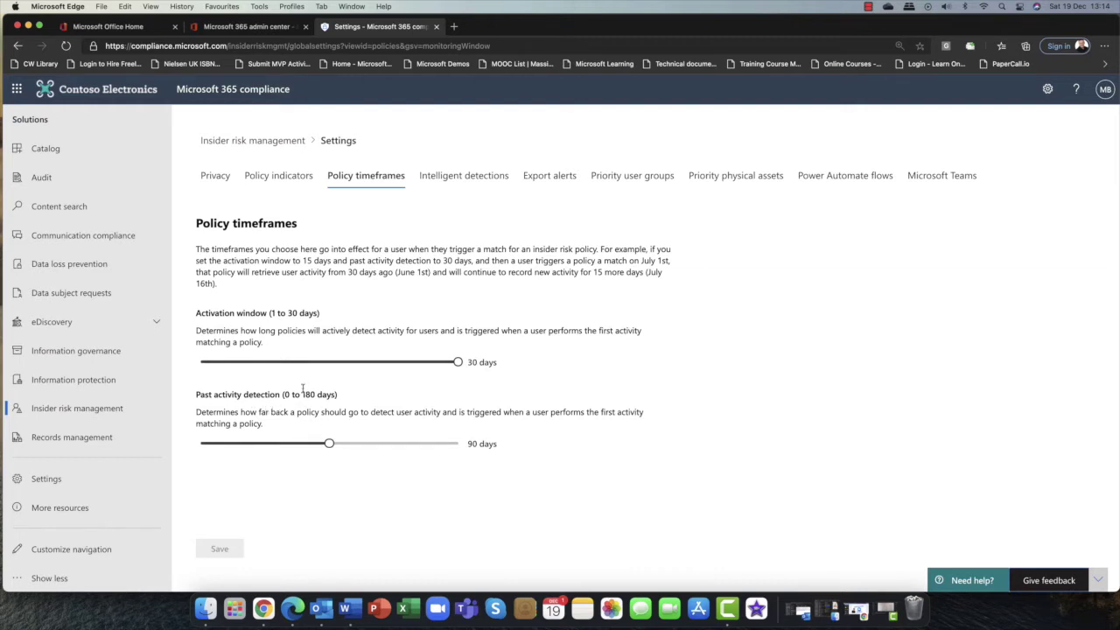
Step: Review the intelligent detections settings, from anomaly detections and alert volume to Microsoft Defender ATP alert statuses and domains
left_click(449, 182)
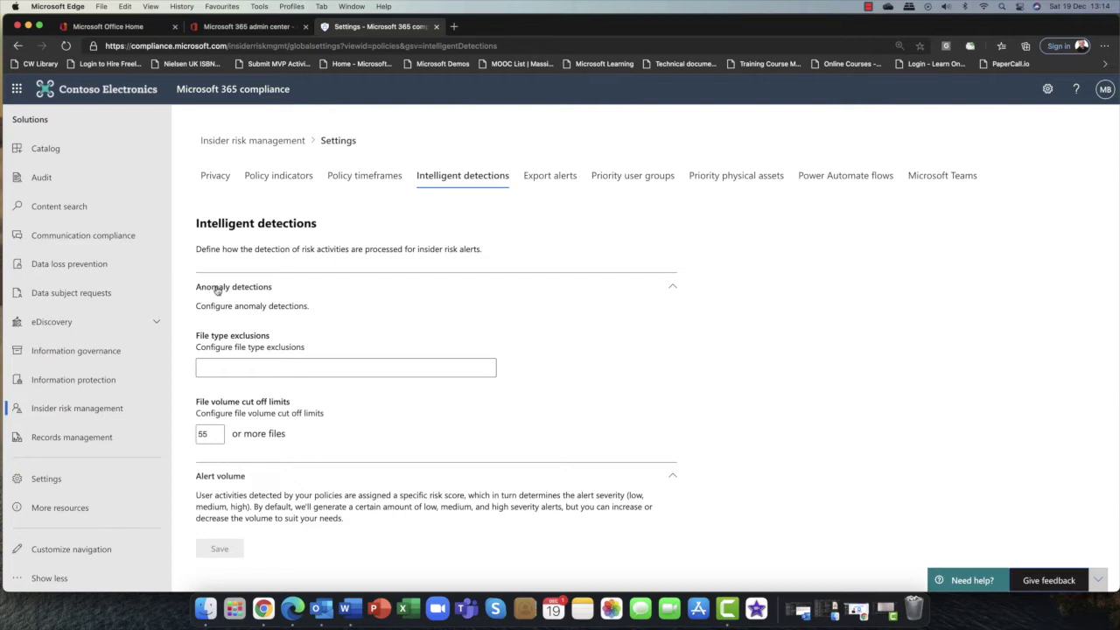
scroll(266, 366, "down", 2)
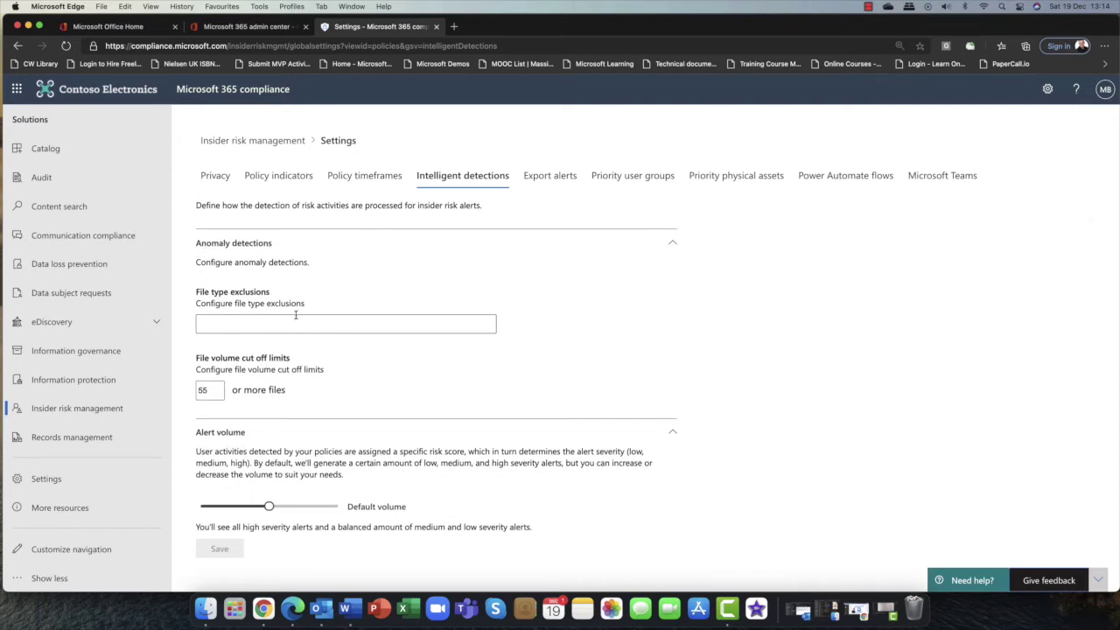
scroll(309, 319, "down", 3)
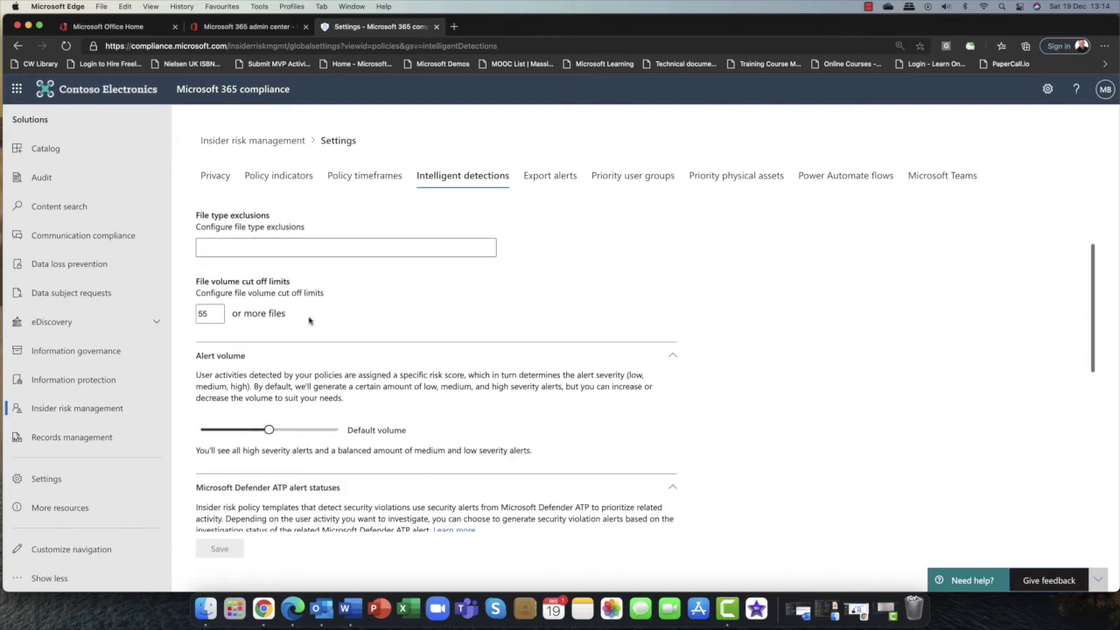
scroll(319, 367, "down", 4)
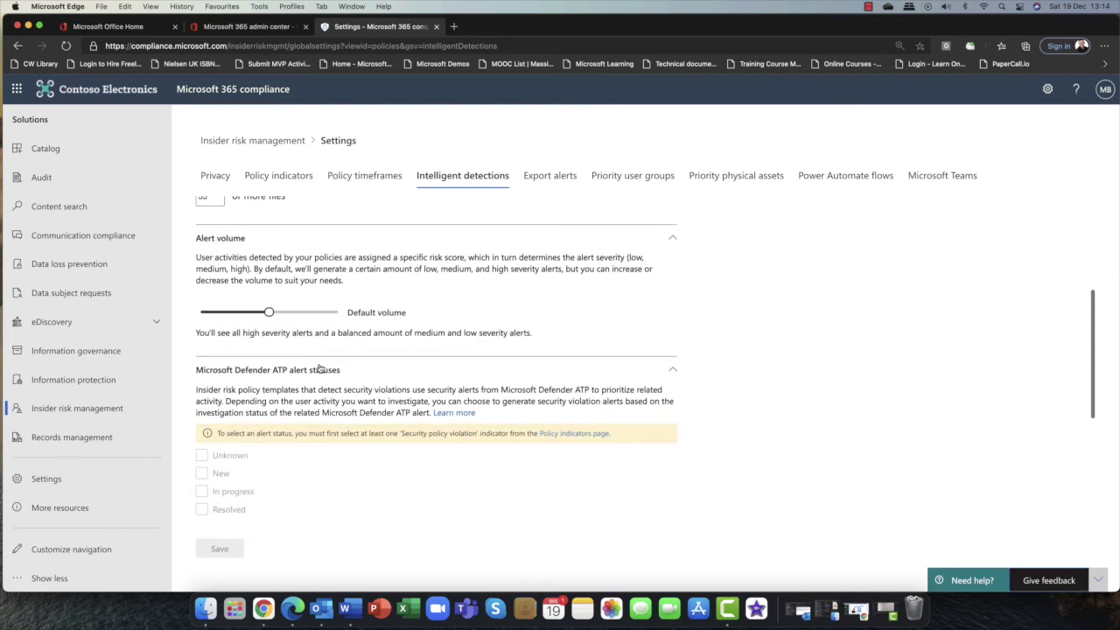
scroll(318, 363, "down", 2)
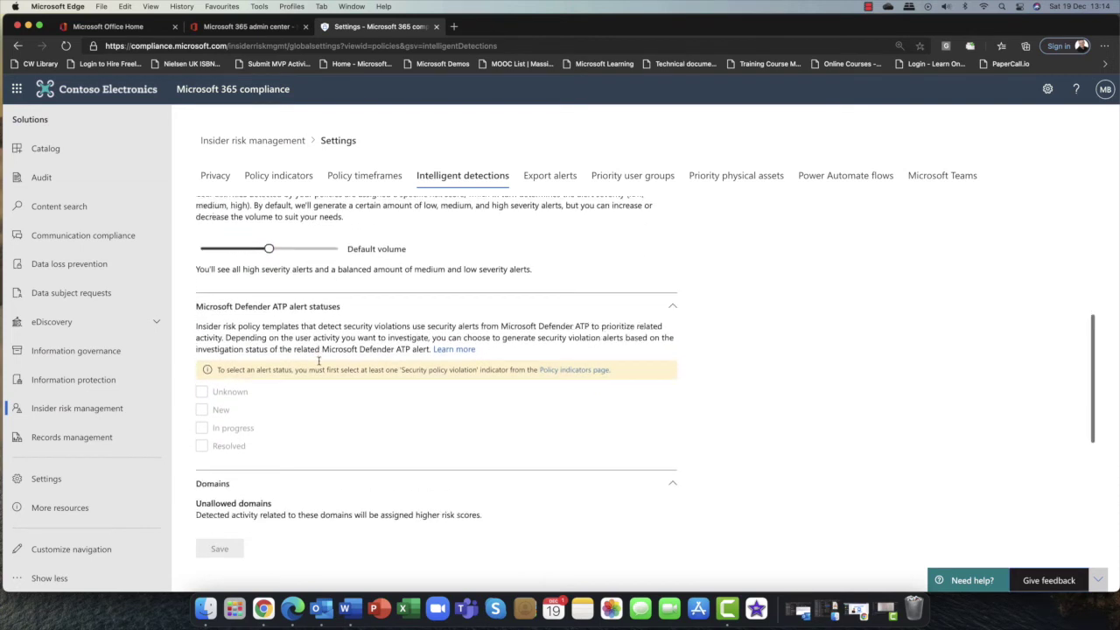
scroll(319, 361, "down", 1)
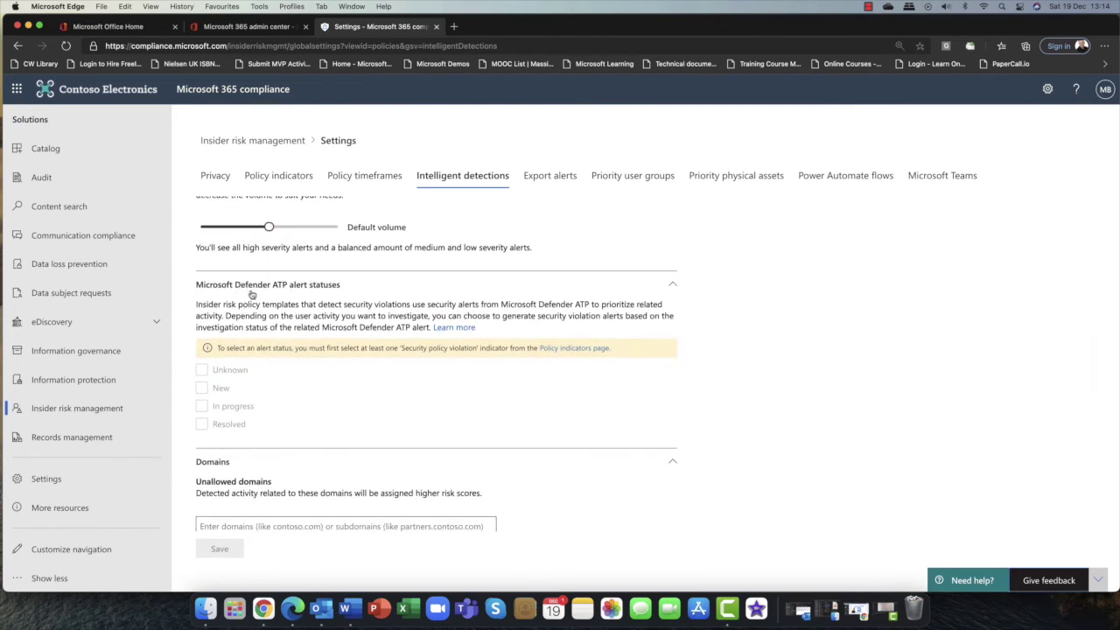
scroll(274, 339, "down", 3)
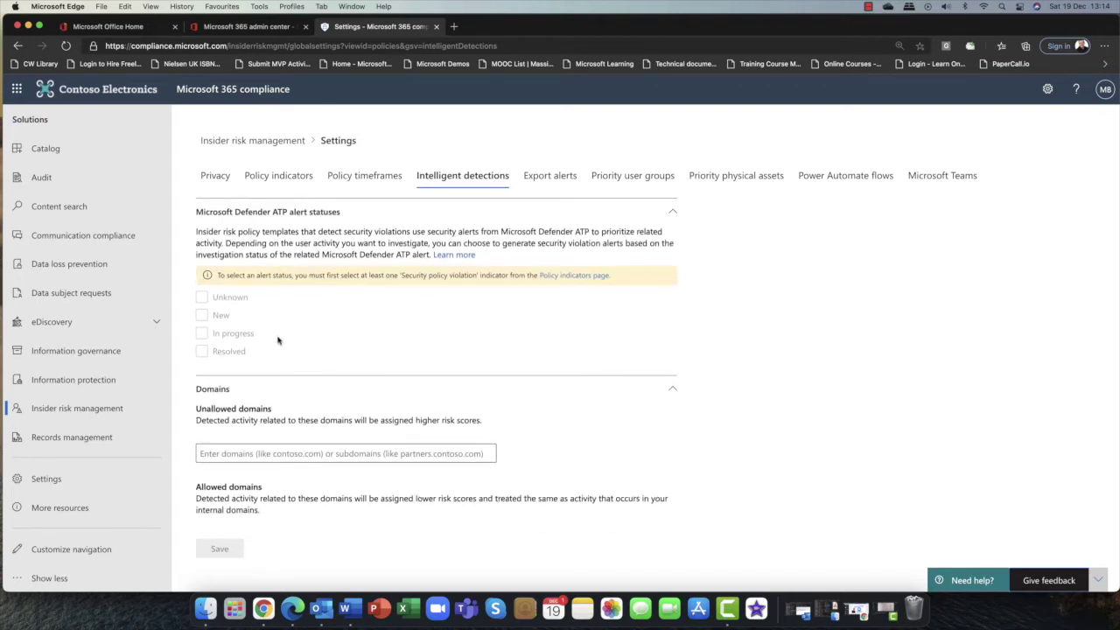
scroll(278, 341, "down", 5)
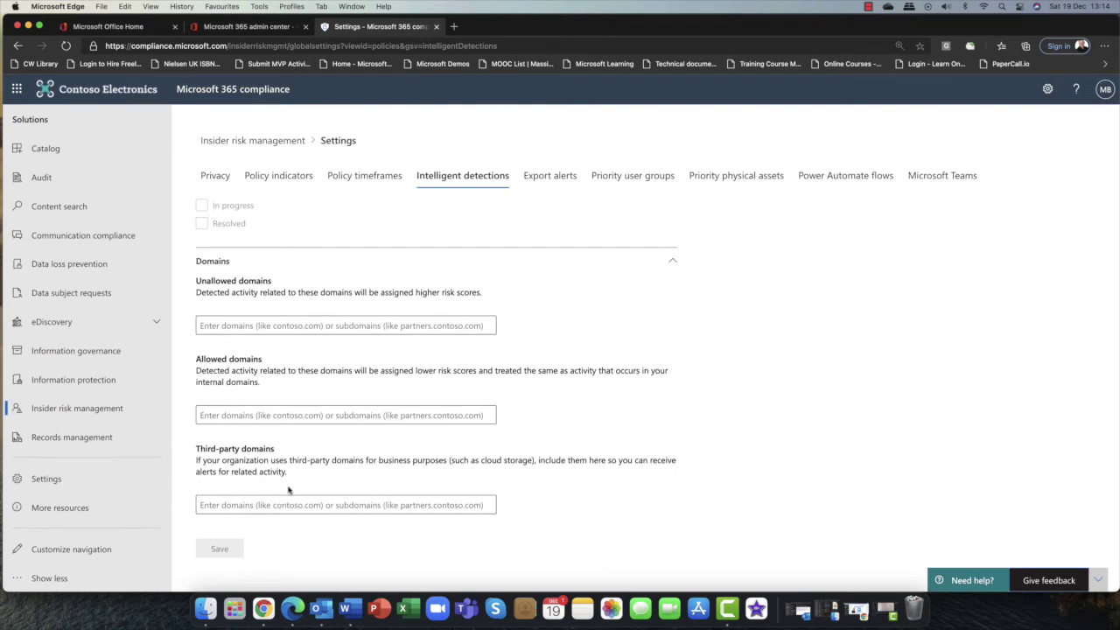
scroll(302, 475, "up", 3)
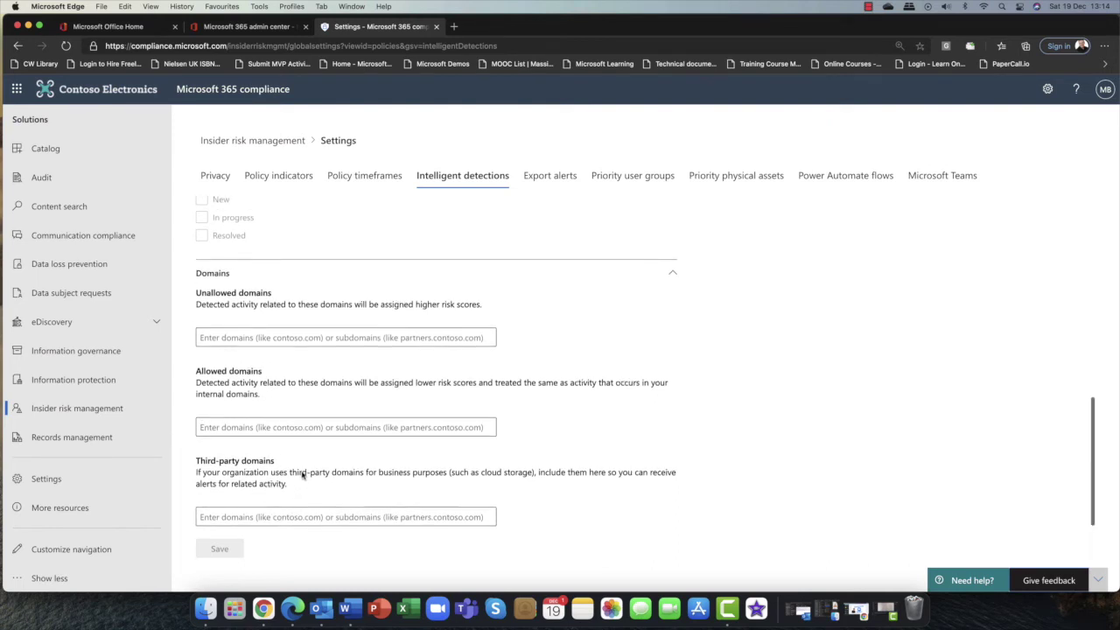
Step: Examine the settings for export alerts, priority user groups and priority physical assets
left_click(569, 178)
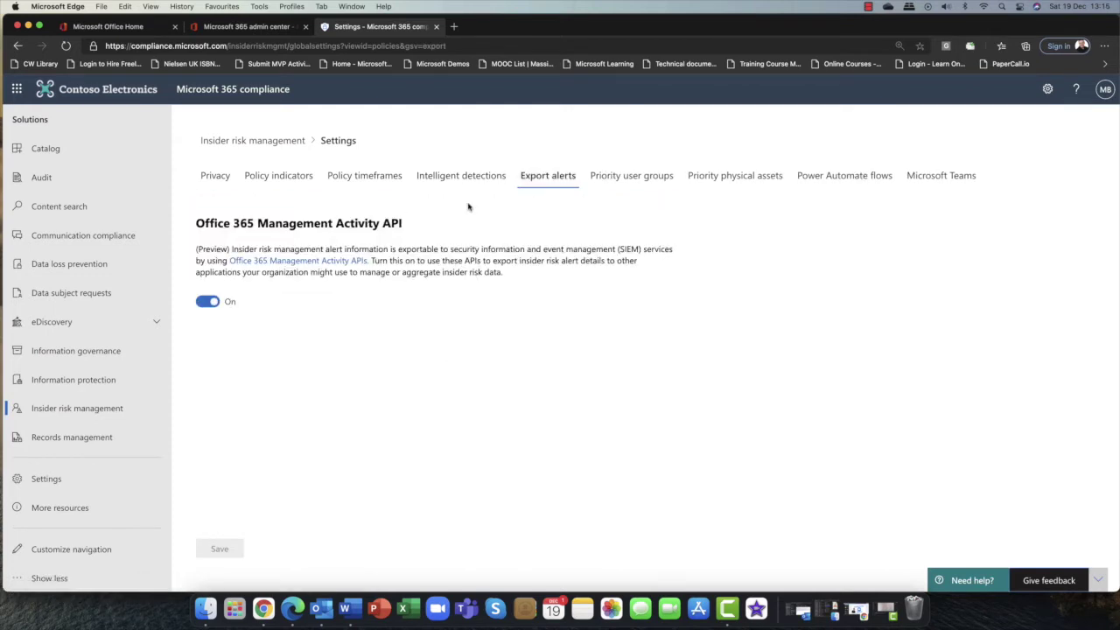
left_click_drag(195, 225, 423, 228)
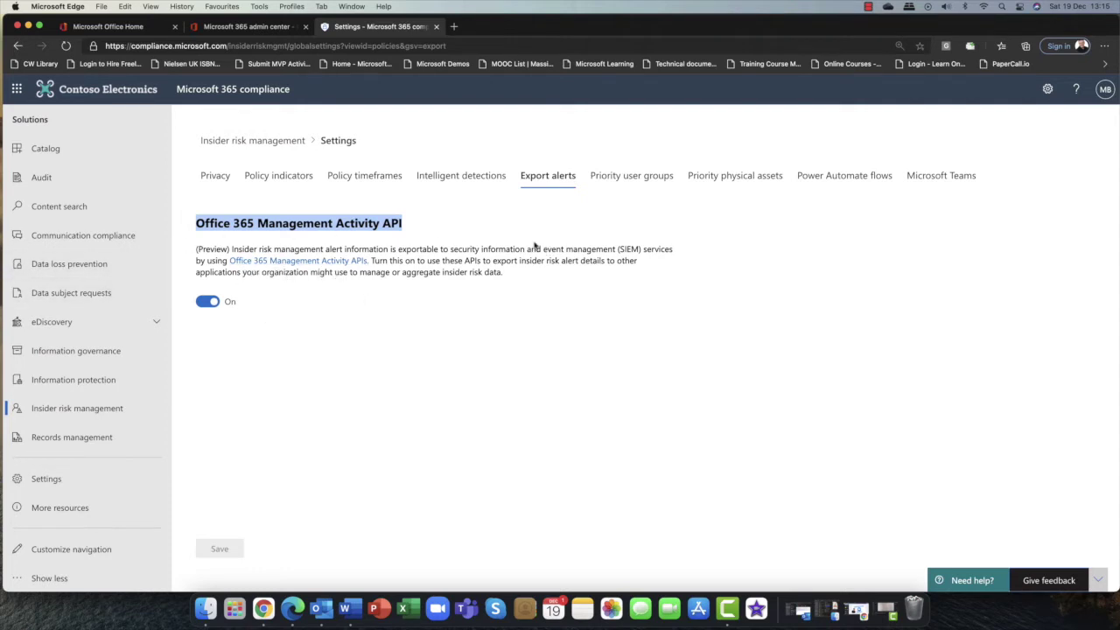
left_click(630, 177)
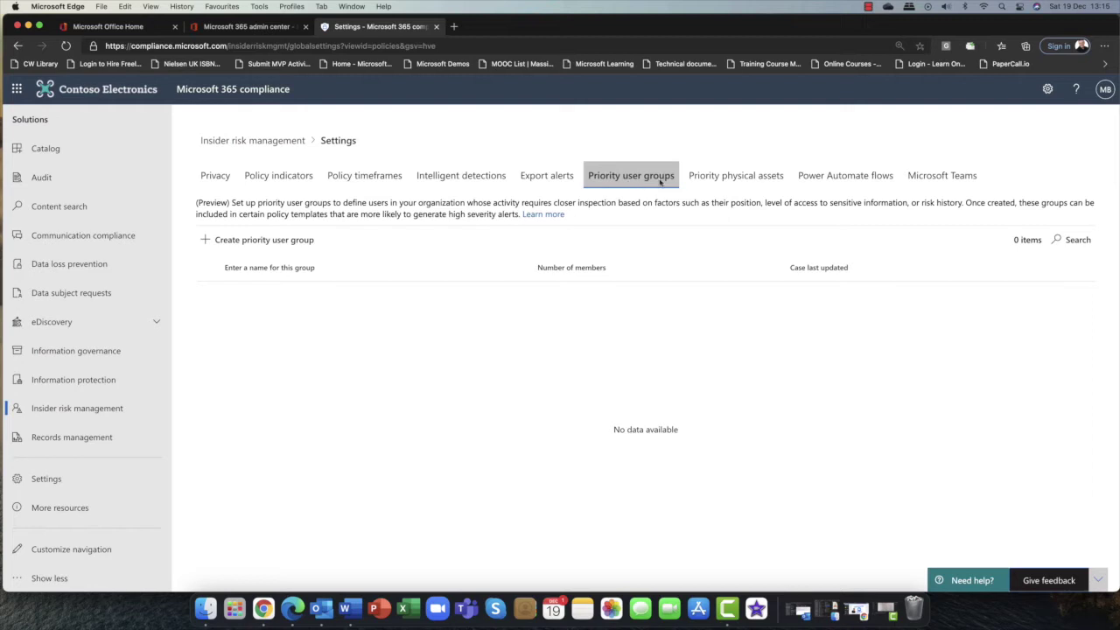
left_click(736, 179)
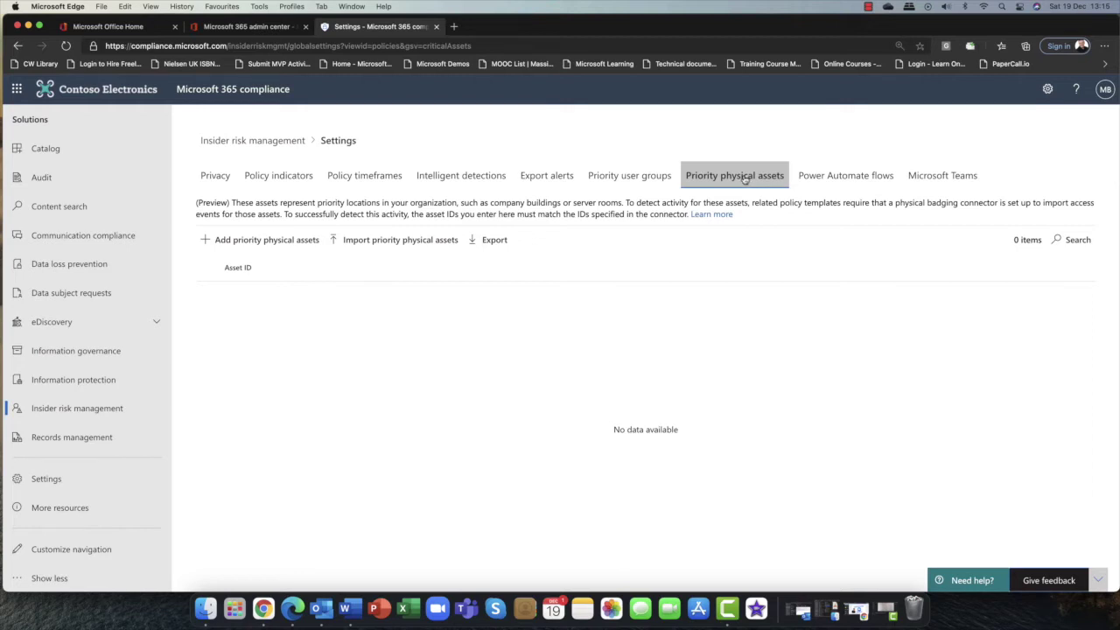
Step: Examine the Power Automate flows with their insider risk templates and the Microsoft Teams integration setting
left_click(856, 177)
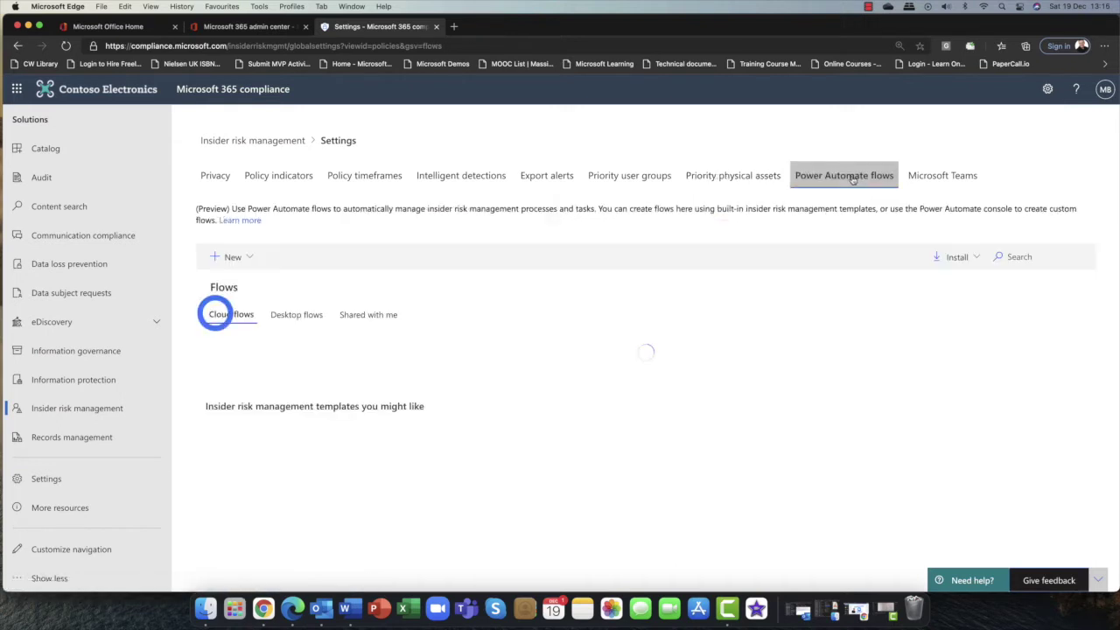
scroll(476, 371, "down", 5)
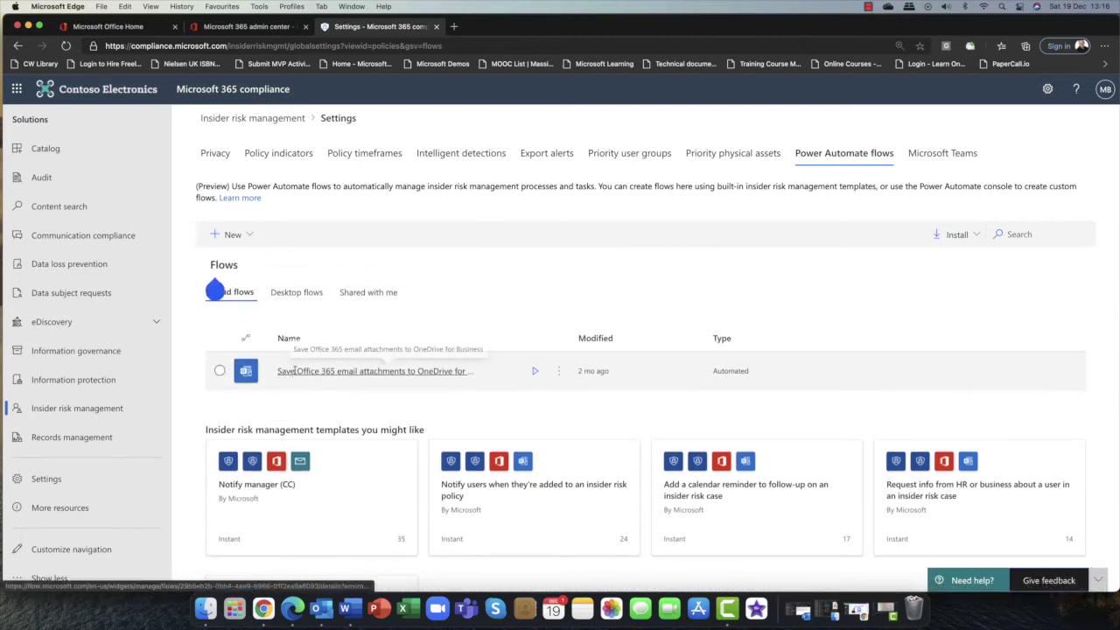
left_click(963, 153)
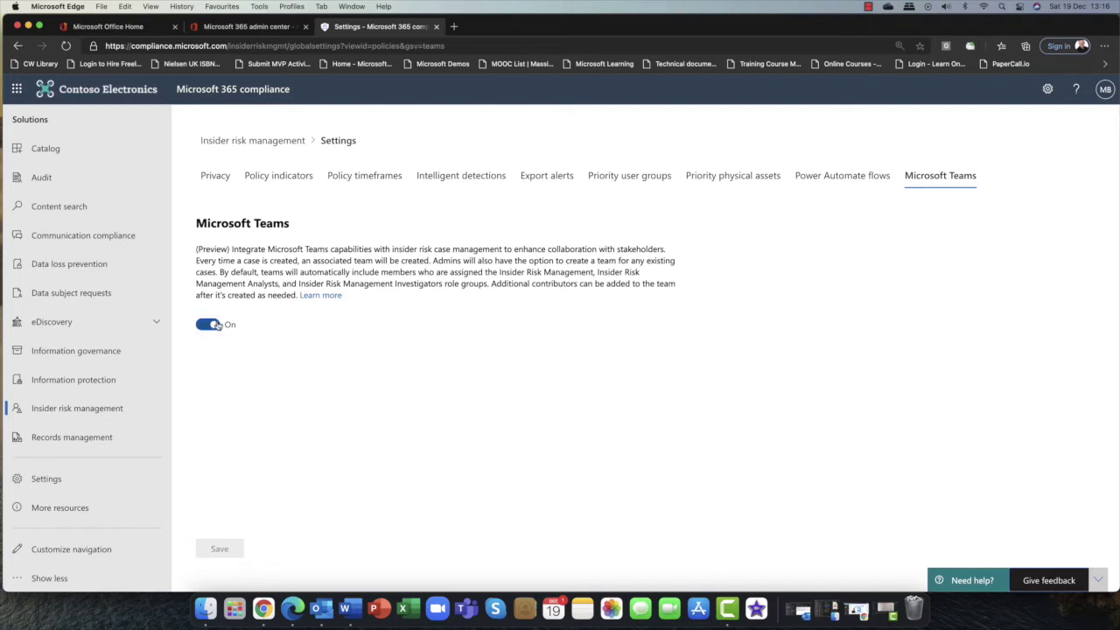
Step: Return to the insider risk policies and start creating a new policy
left_click(252, 143)
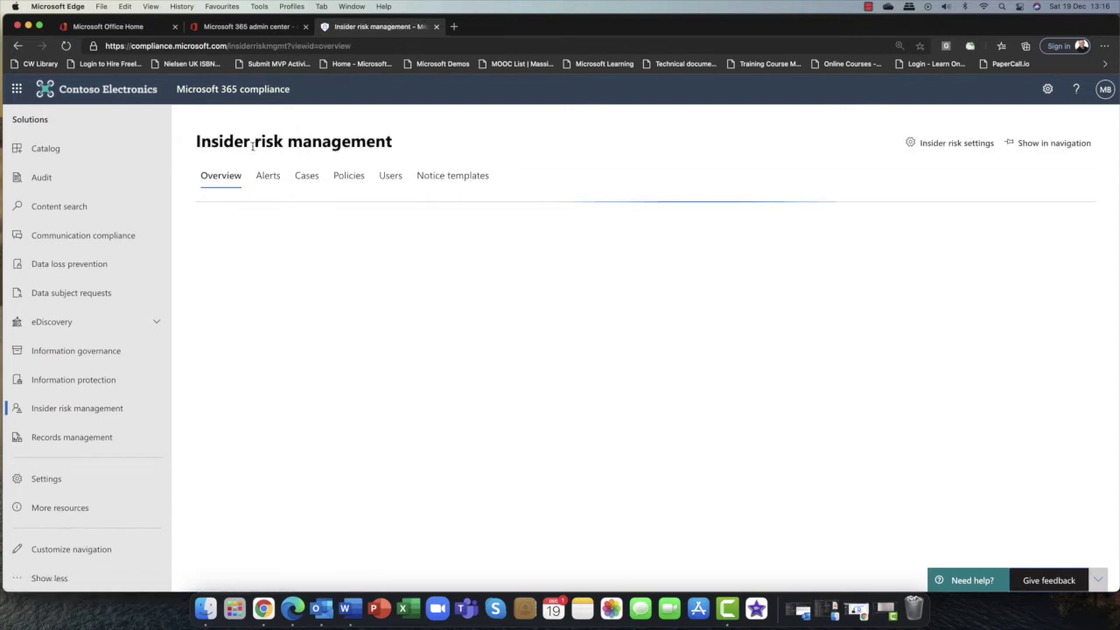
left_click(350, 183)
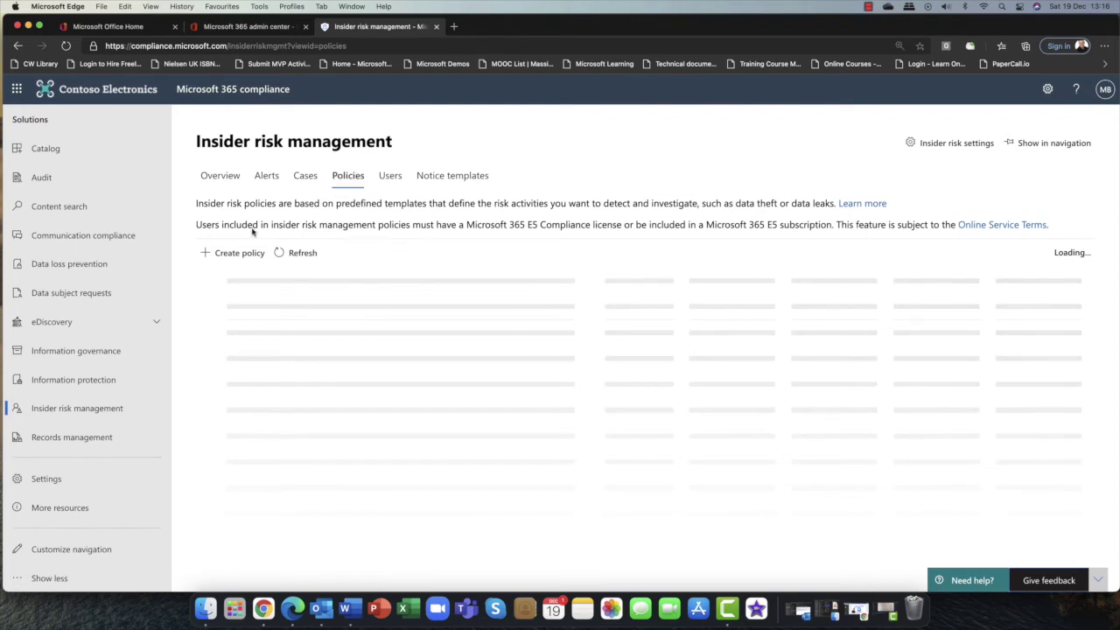
left_click(220, 263)
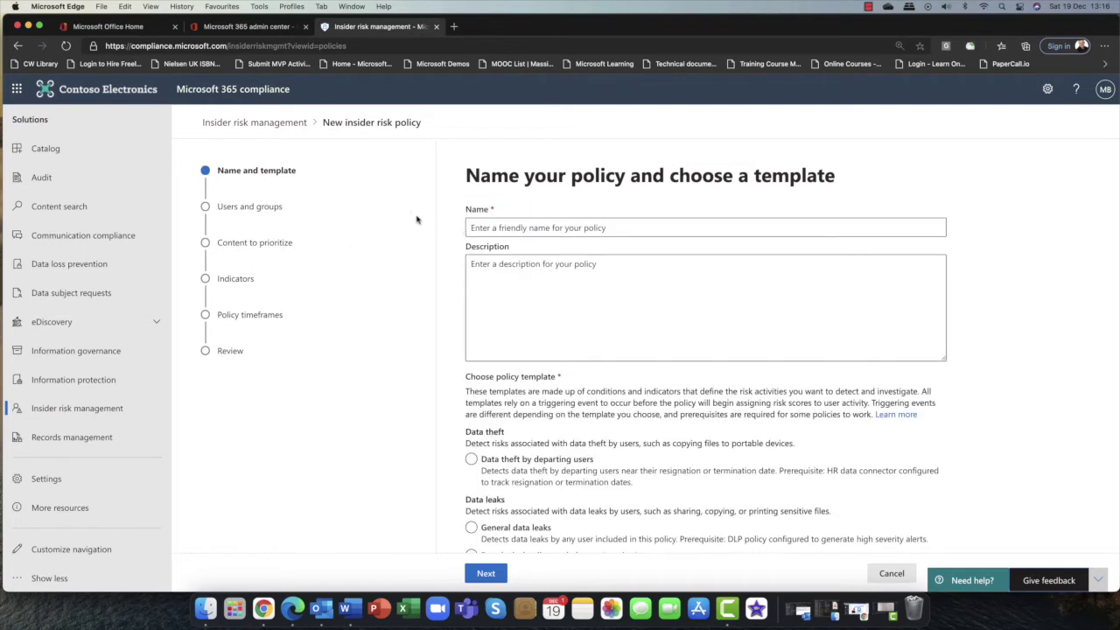
Step: Name the new insider risk policy "Oslo R&D Leavers Policy"
left_click(525, 227)
type("Oslo R")
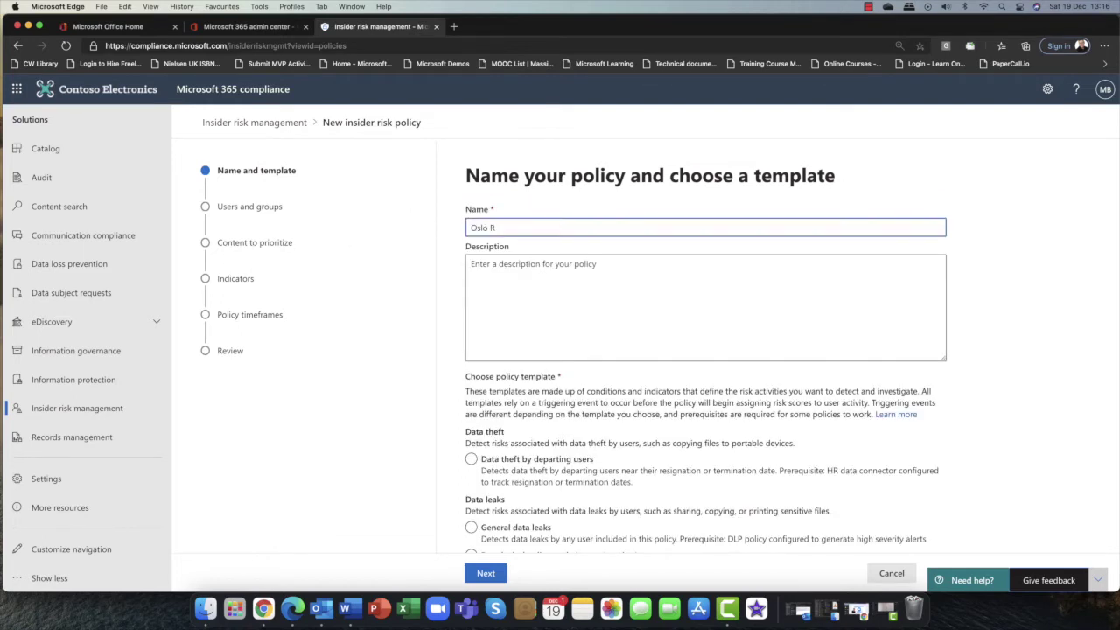
type("&D Leac")
left_click(523, 278)
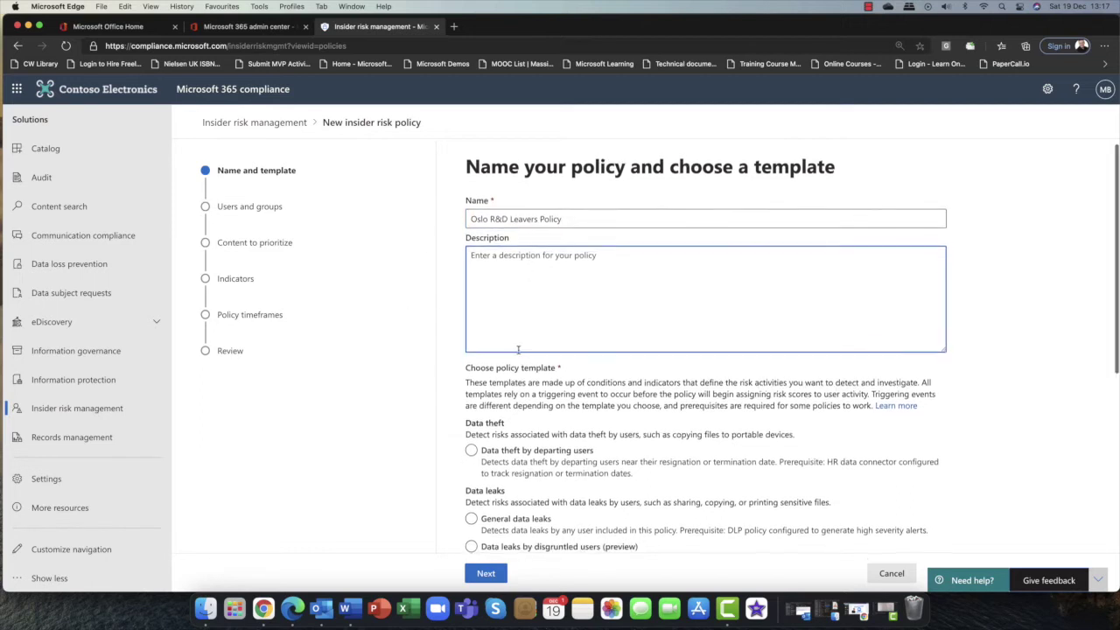
Step: Choose the "Data theft by departing users" template for the policy
scroll(518, 341, "down", 5)
left_click(518, 350)
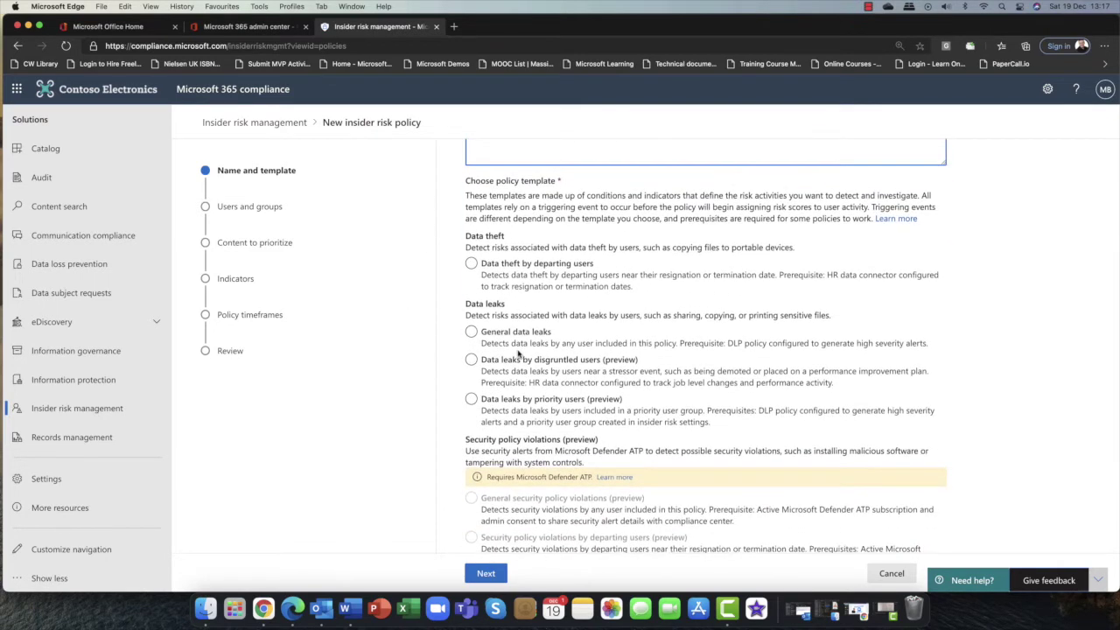
scroll(518, 353, "up", 4)
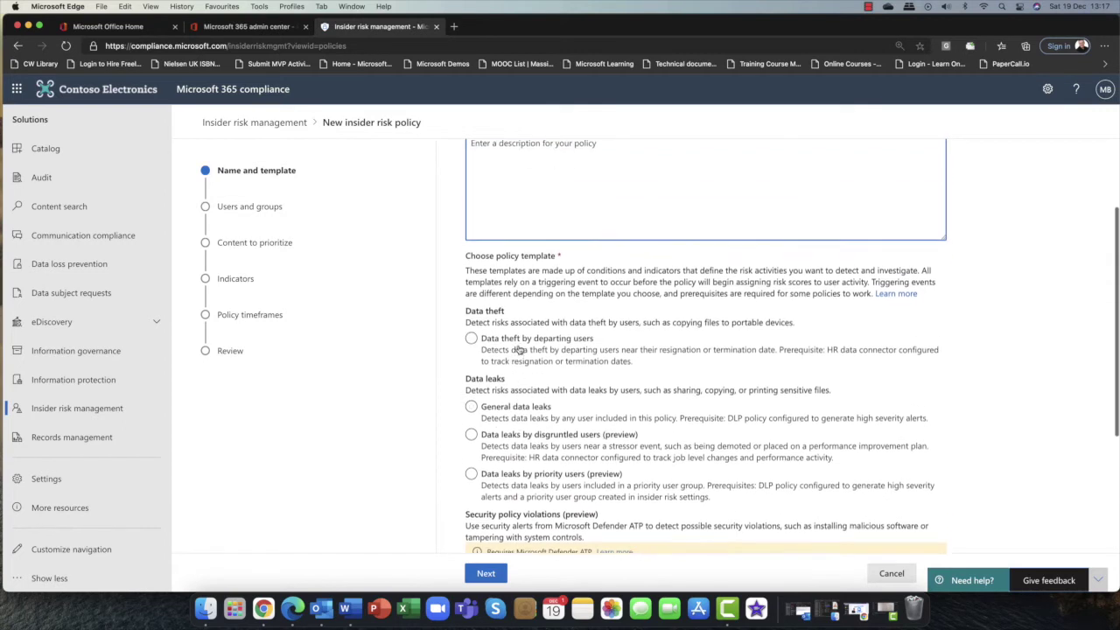
scroll(518, 344, "down", 3)
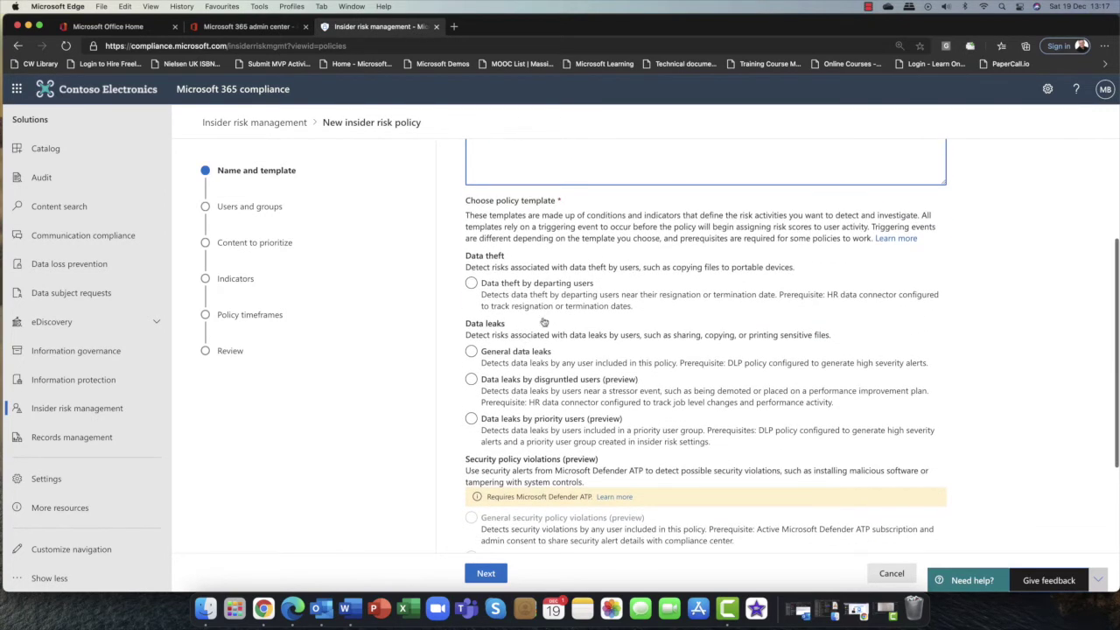
left_click(495, 351)
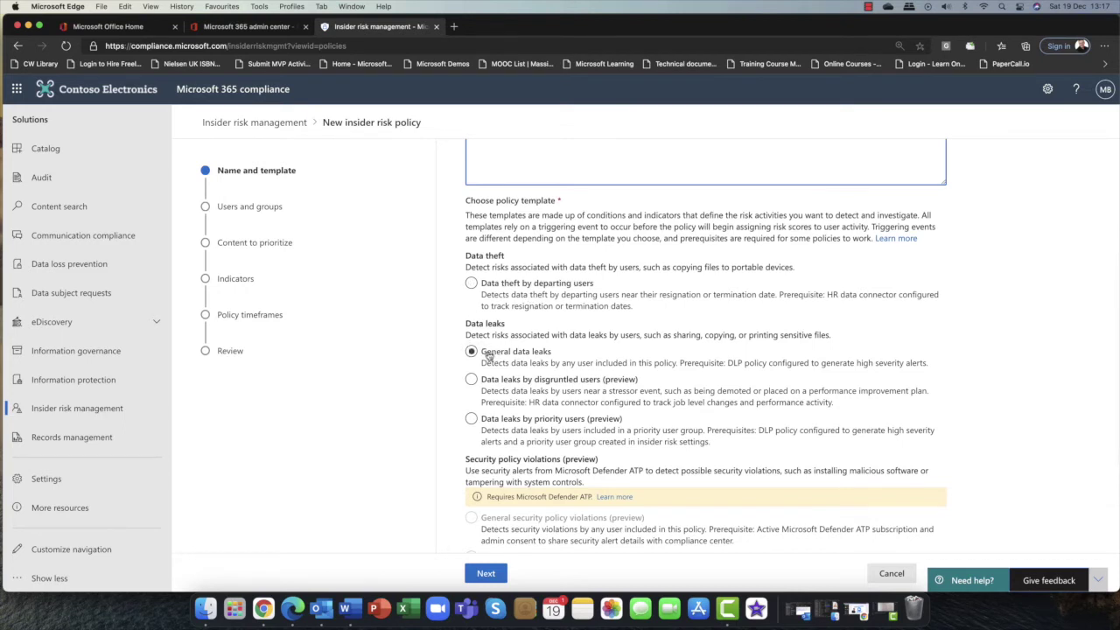
left_click(487, 289)
left_click(529, 288)
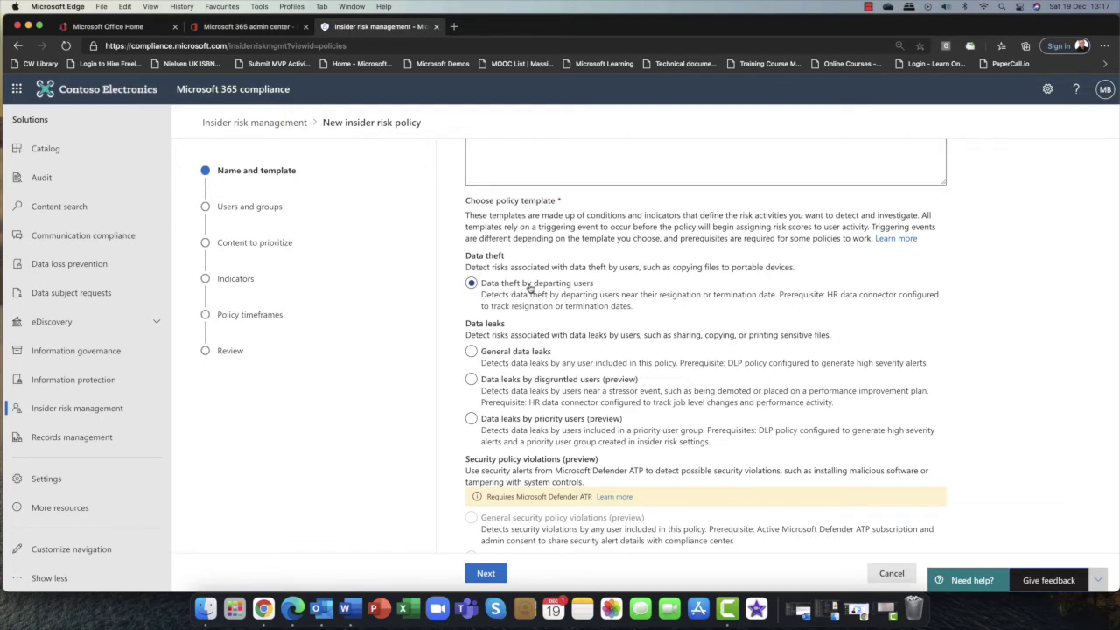
Step: Examine the data leak templates for disgruntled and priority users and the security policy violation templates with their prerequisites
left_click(536, 403)
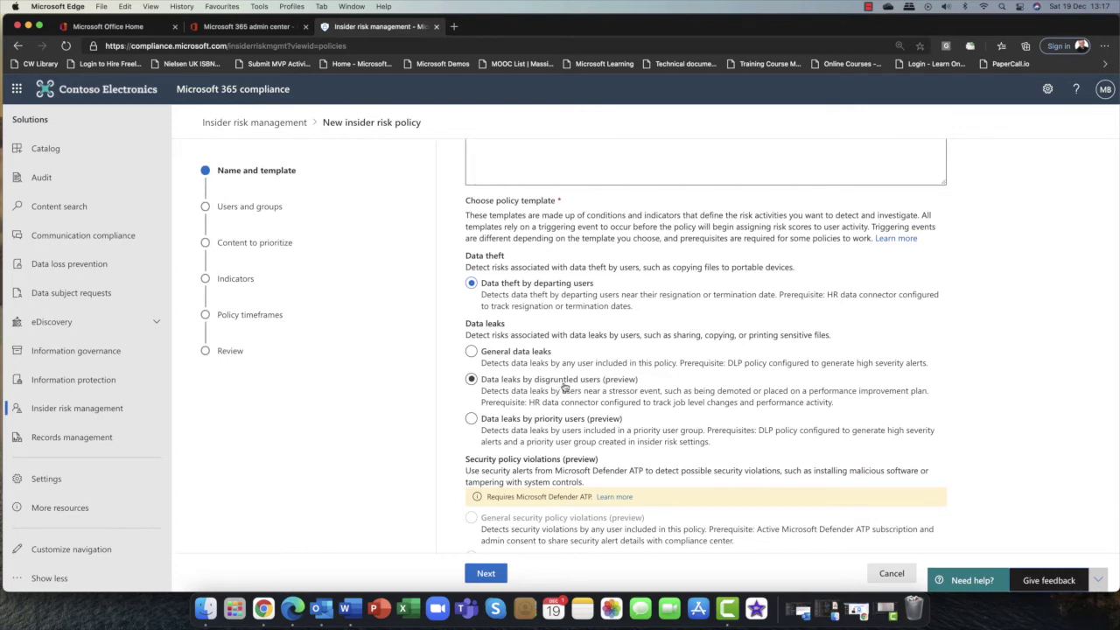
left_click(570, 429)
scroll(548, 423, "down", 1)
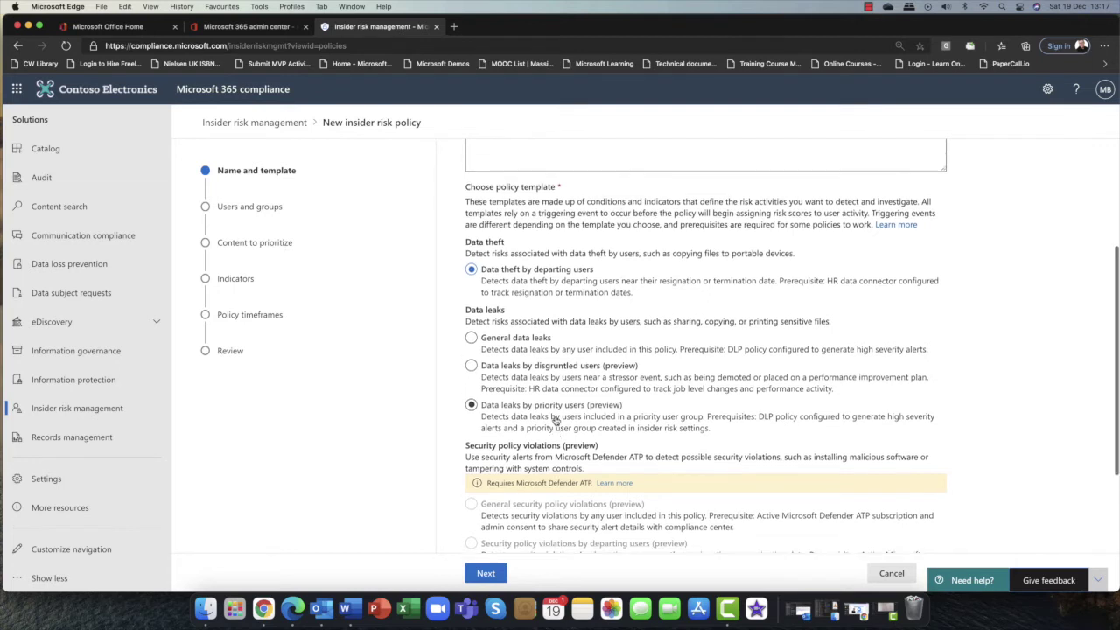
scroll(554, 411, "up", 1)
left_click(597, 310)
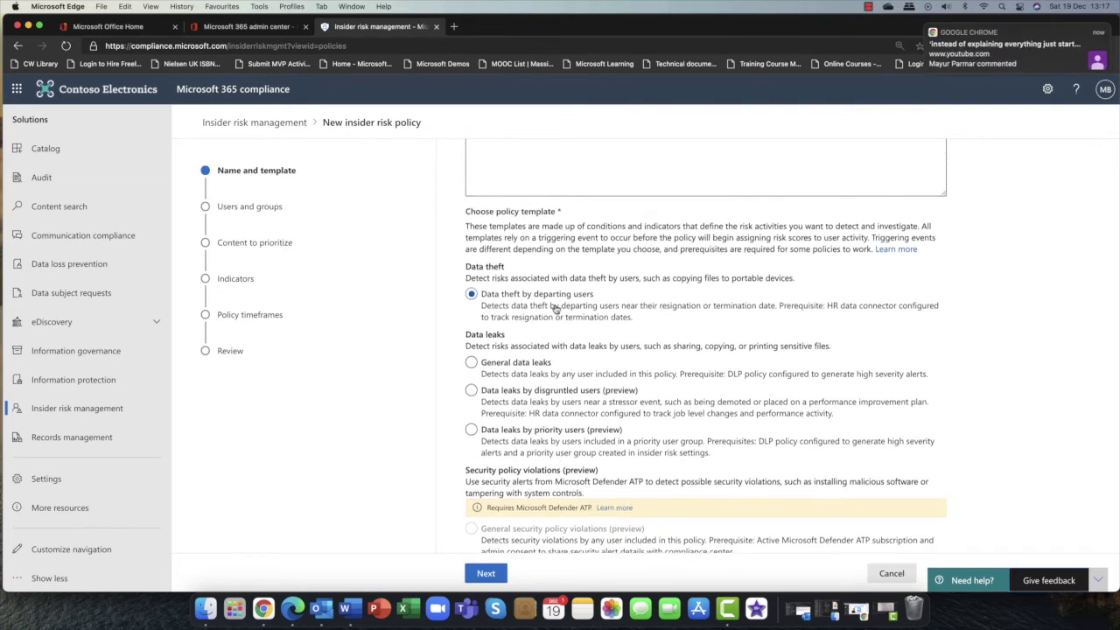
scroll(557, 309, "down", 1)
scroll(560, 308, "down", 4)
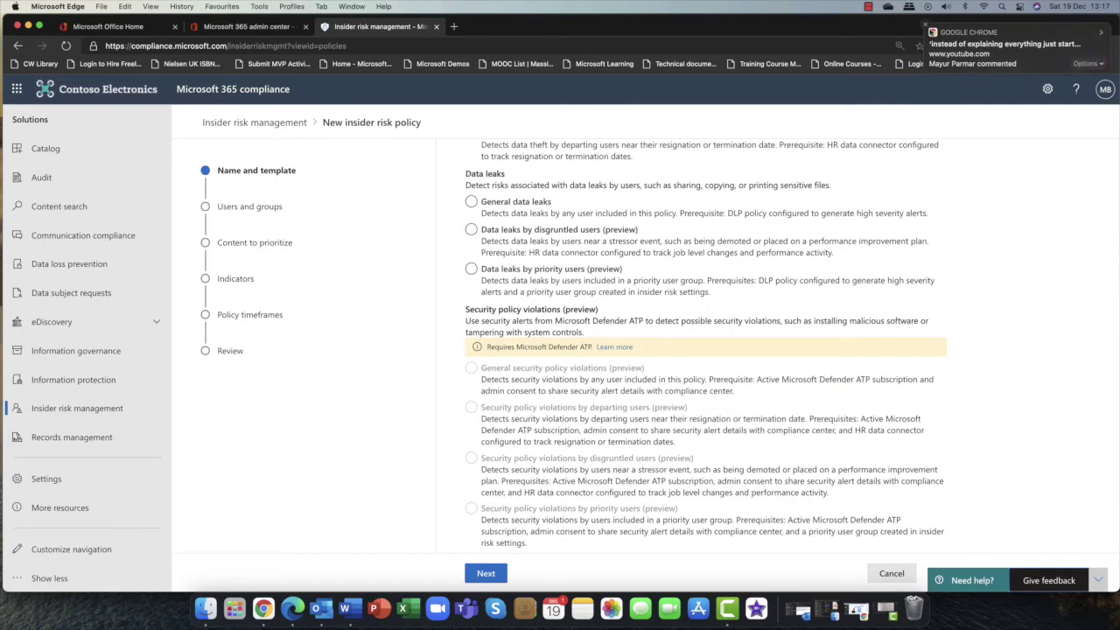
left_click(925, 27)
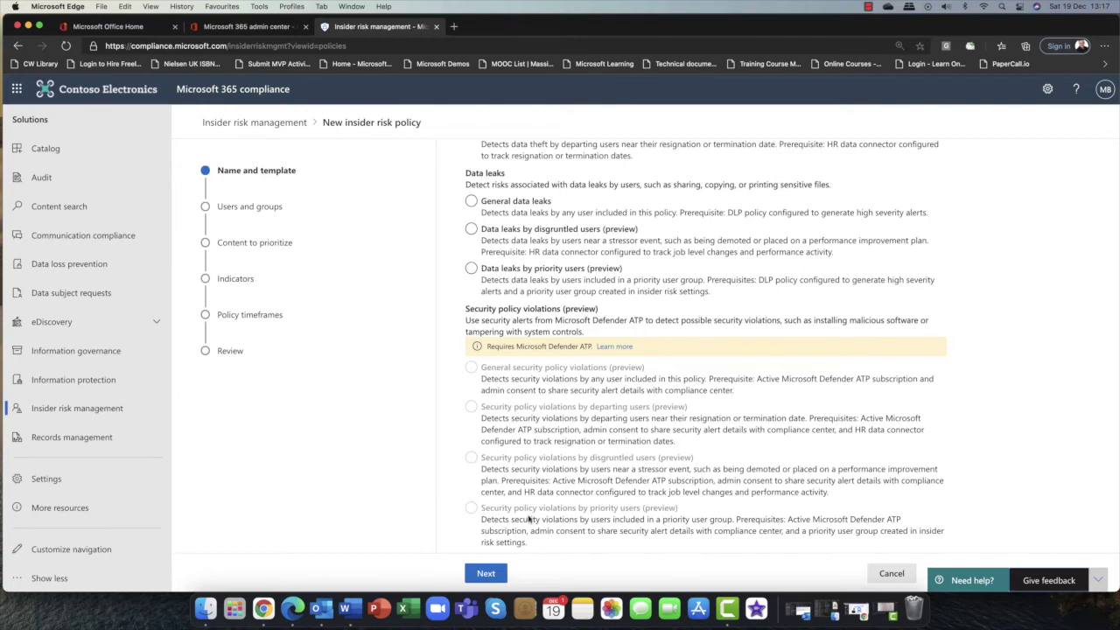
scroll(534, 482, "up", 10)
left_click(518, 532)
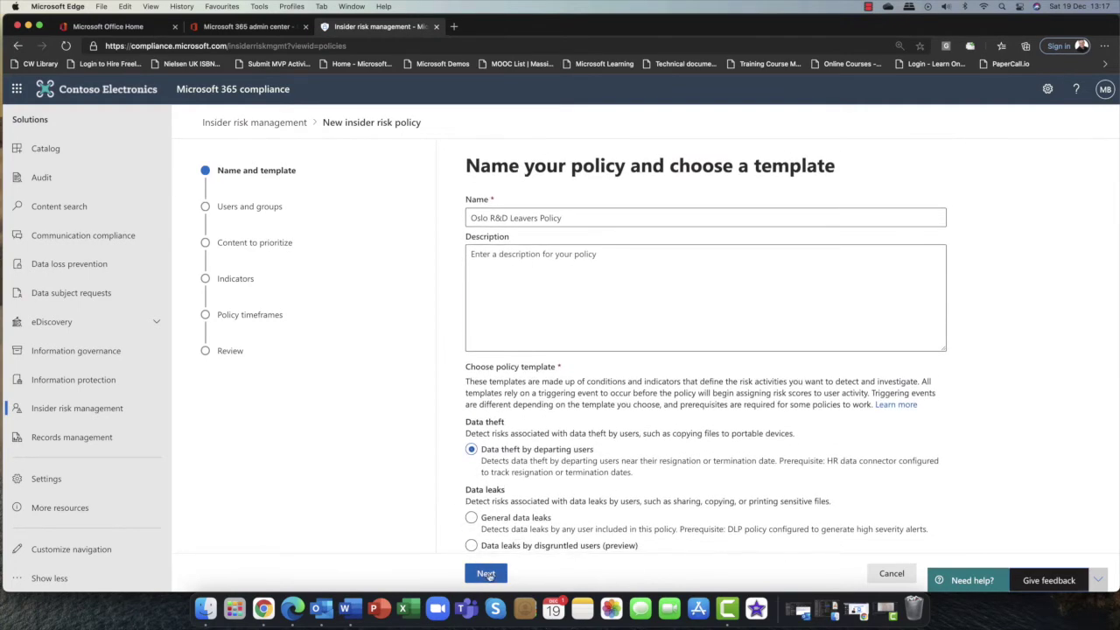
Step: Continue to the users and groups, search the groups for "Oslo" and add the OsloRandDTeam group to the policy
left_click(486, 573)
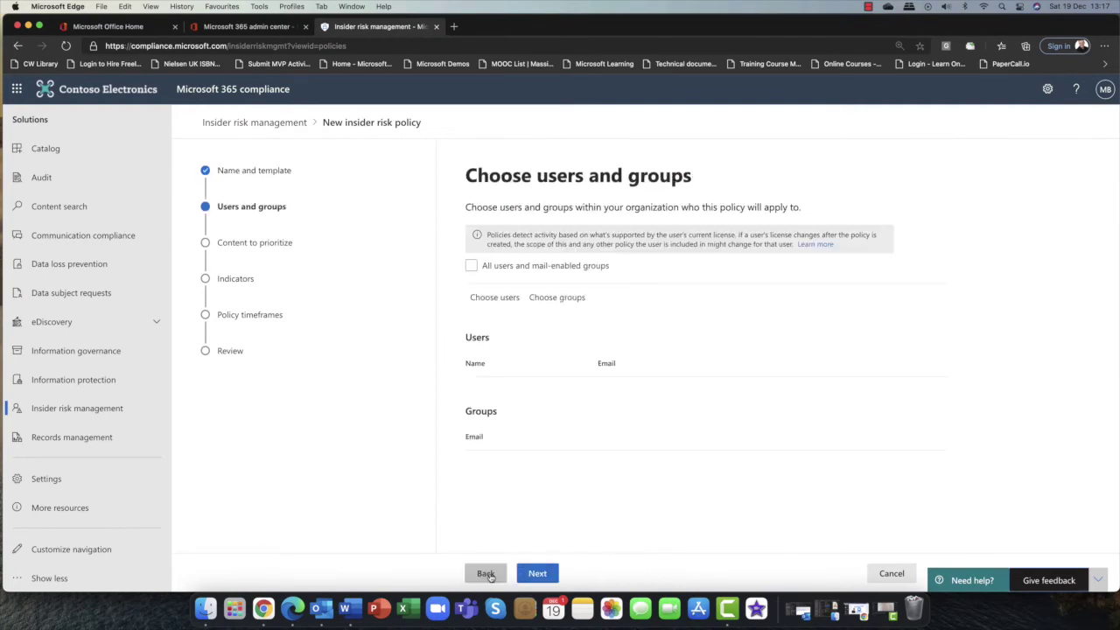
left_click(531, 275)
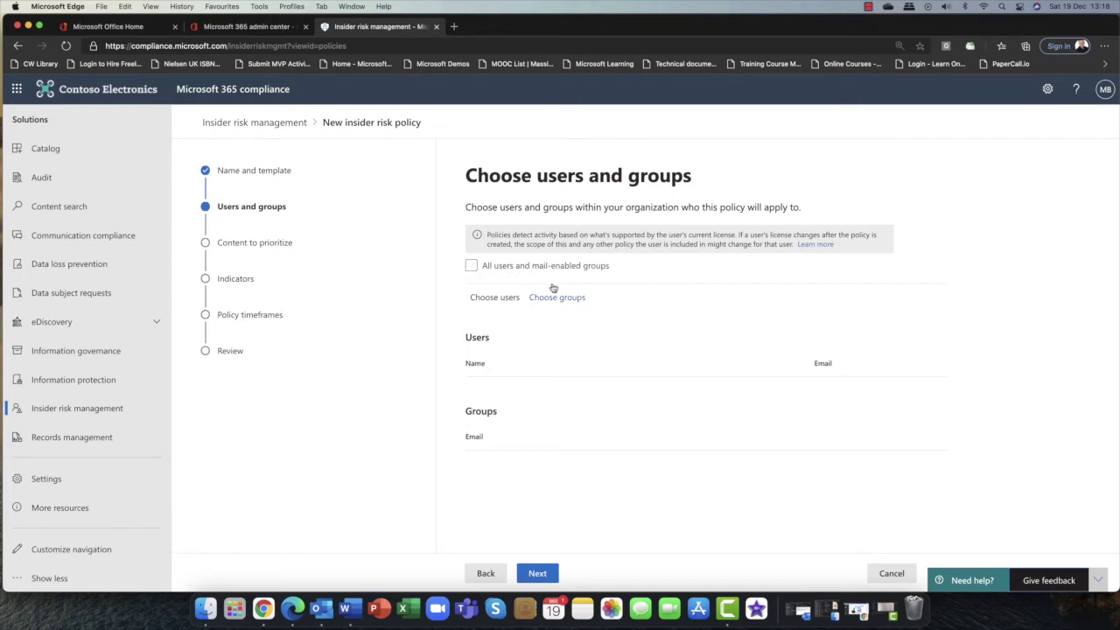
left_click(557, 299)
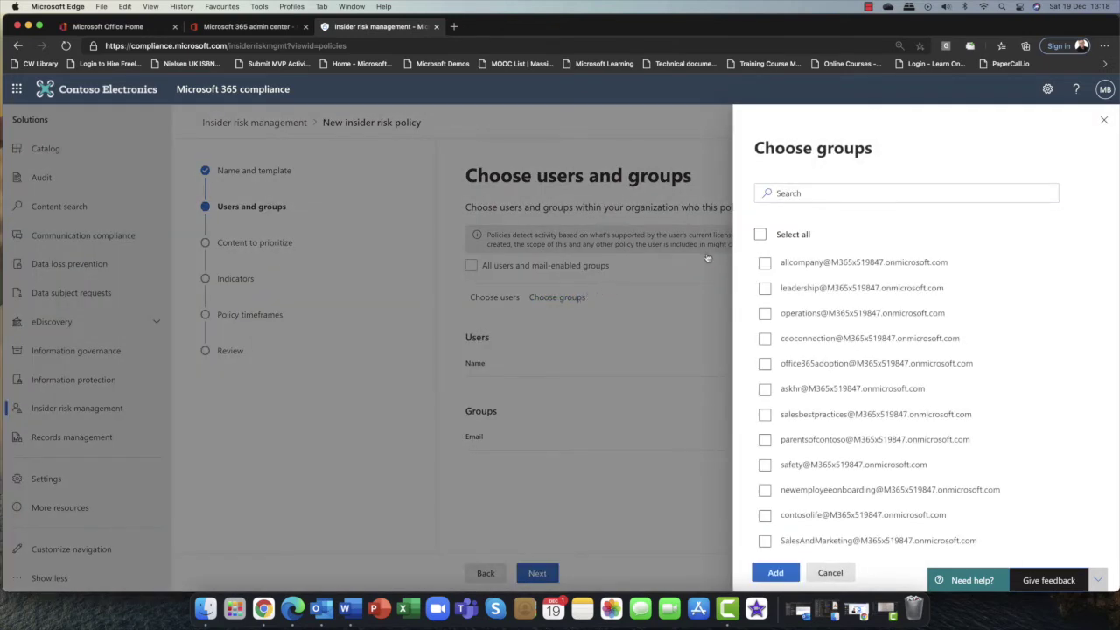
left_click(810, 194)
type("Oslo")
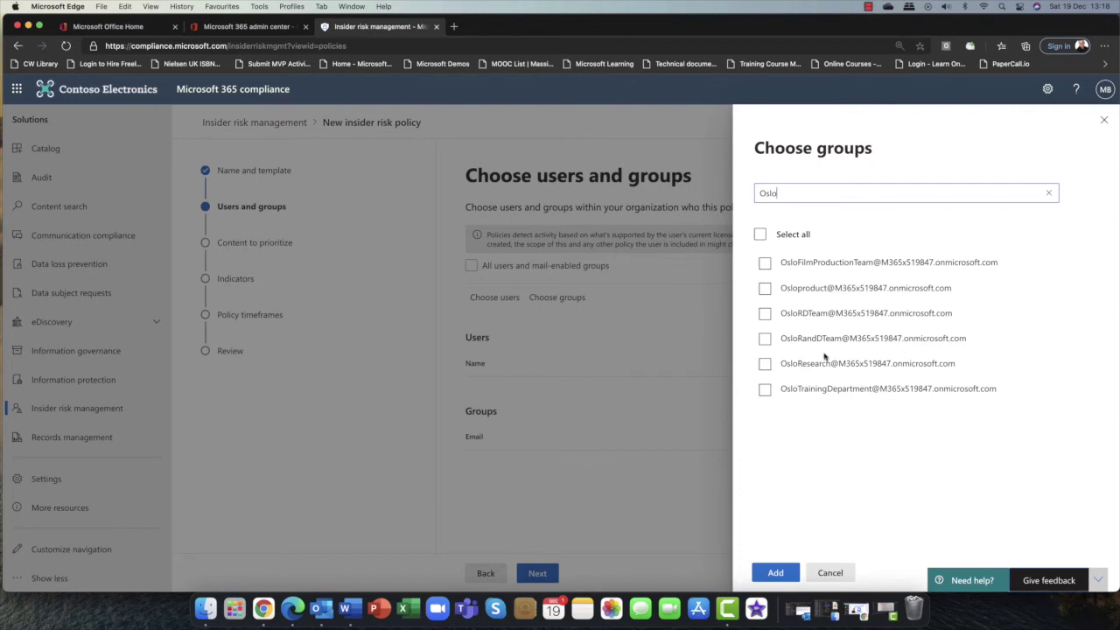
left_click(766, 341)
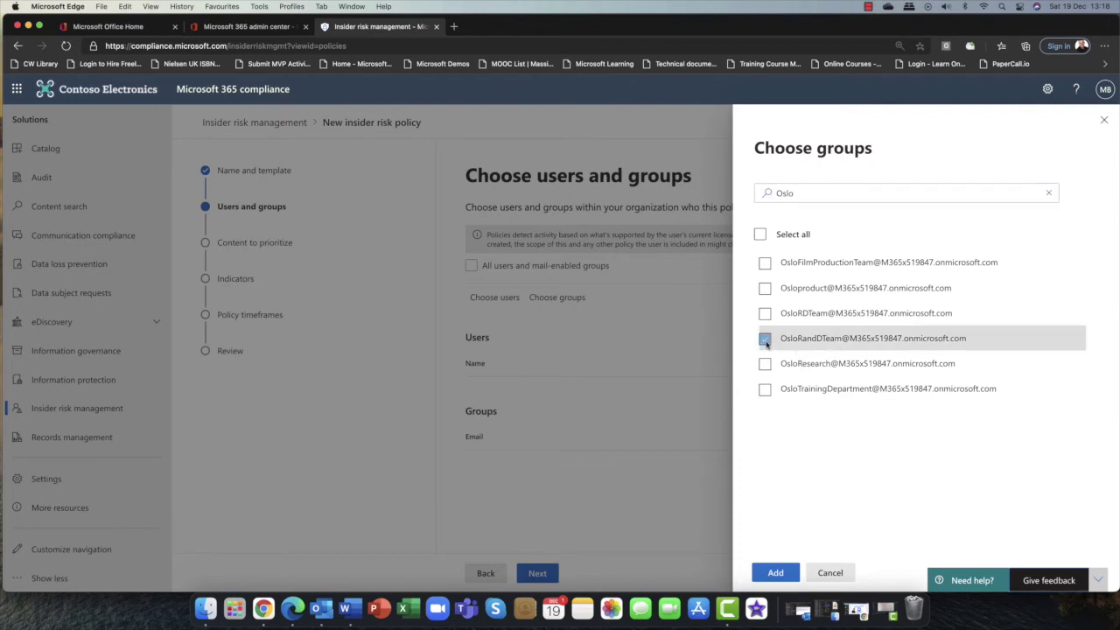
left_click(777, 574)
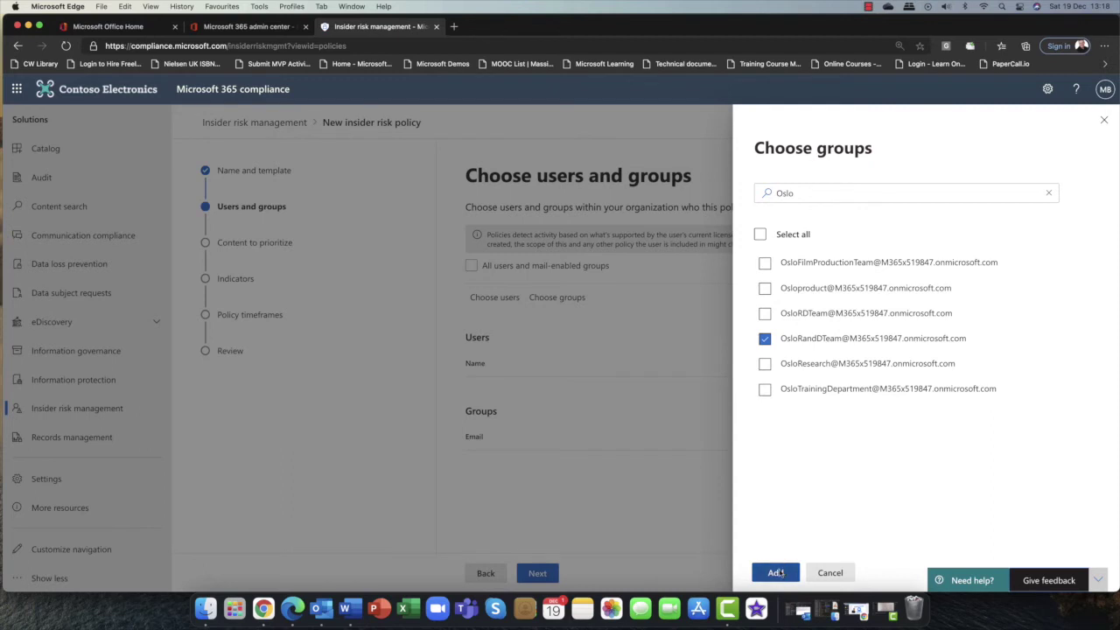
Step: Continue to the content to prioritize and add the Oslosales SharePoint site
left_click(543, 574)
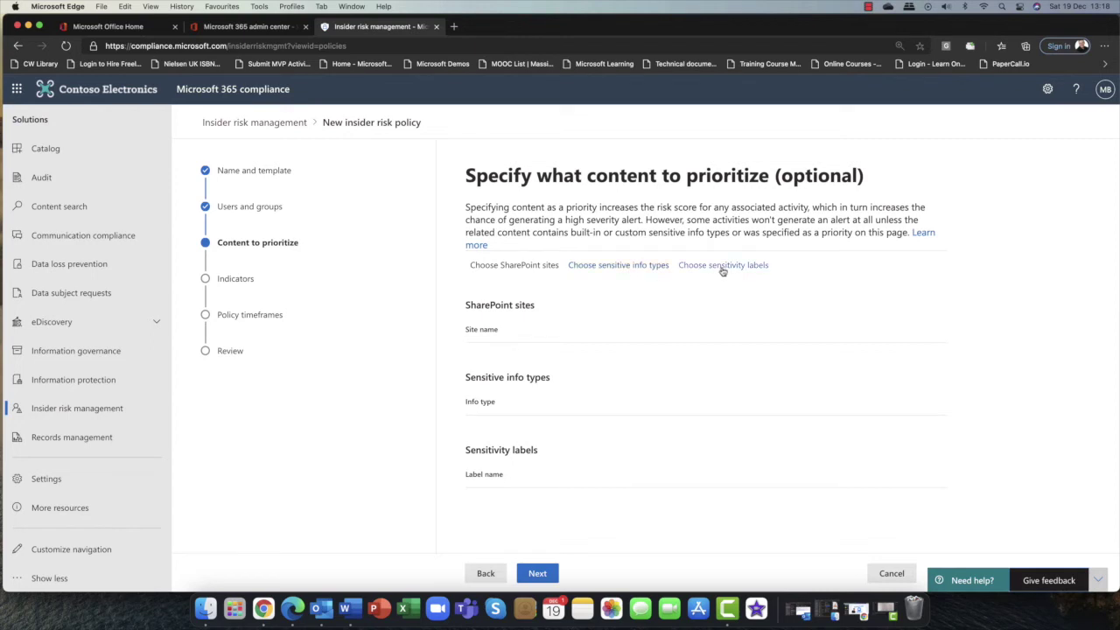
left_click(522, 270)
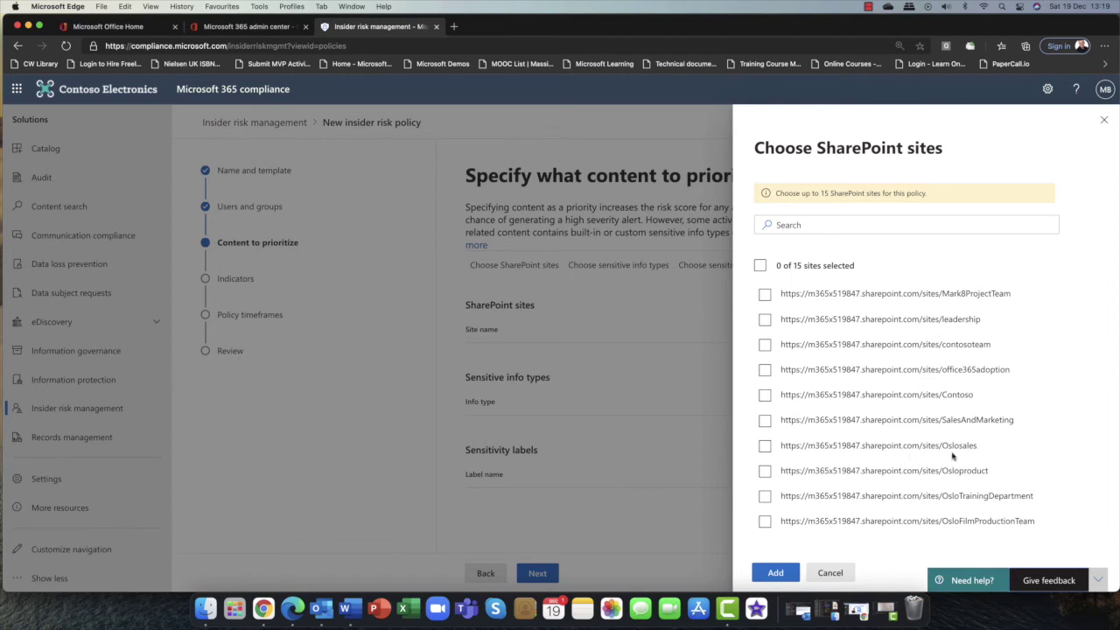
left_click(764, 447)
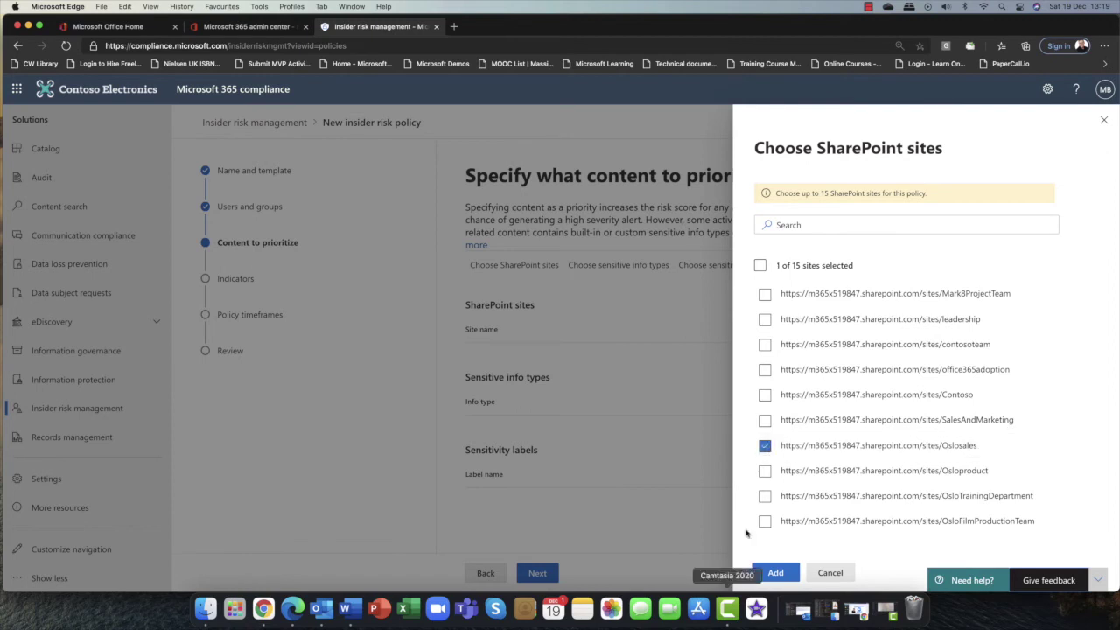
left_click(775, 573)
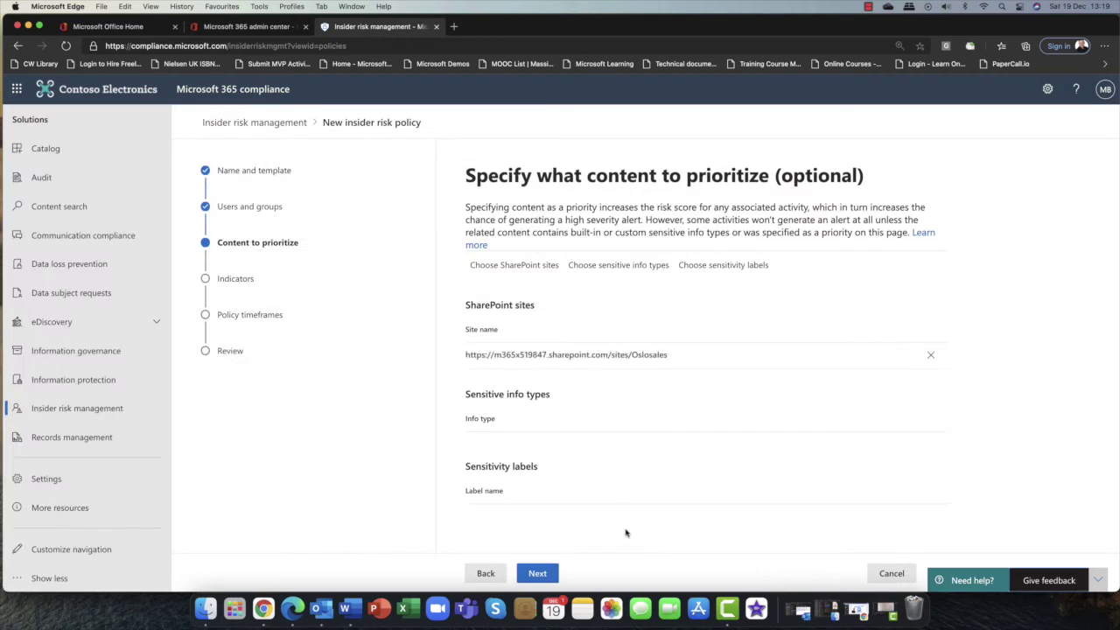
Step: Look through the available sensitive info types and leave the list without adding any
left_click(618, 267)
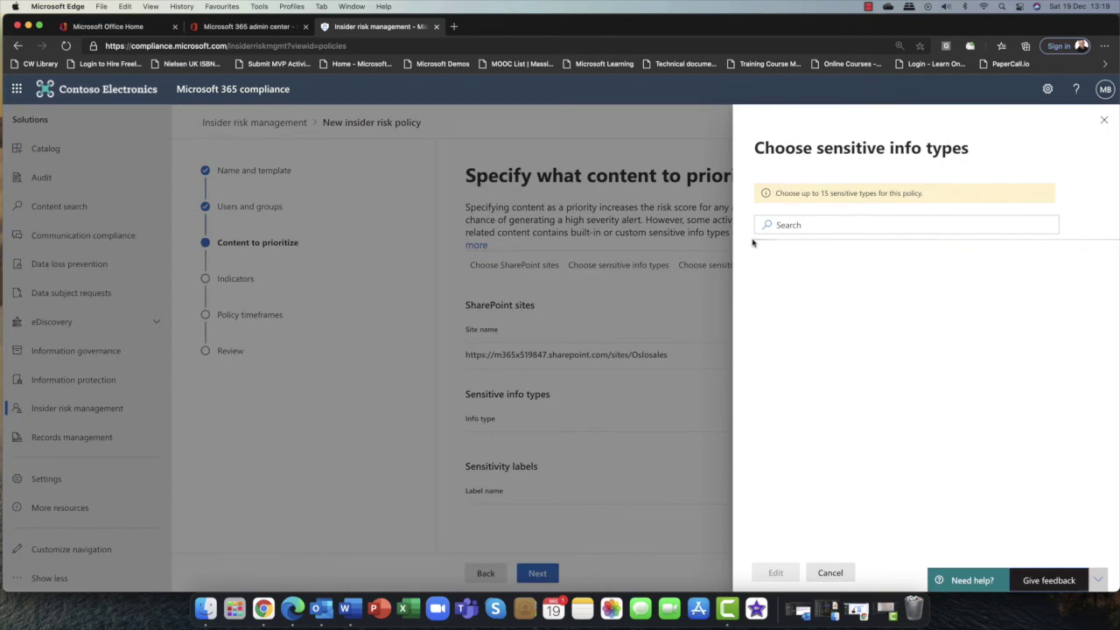
scroll(829, 286, "down", 2)
scroll(829, 286, "down", 3)
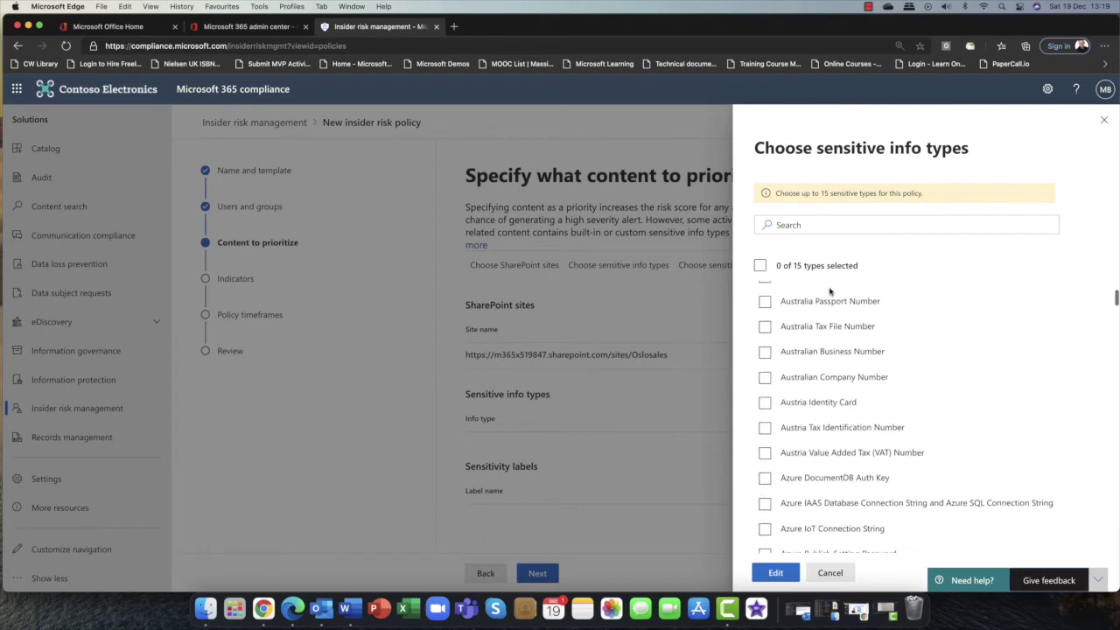
scroll(829, 291, "down", 2)
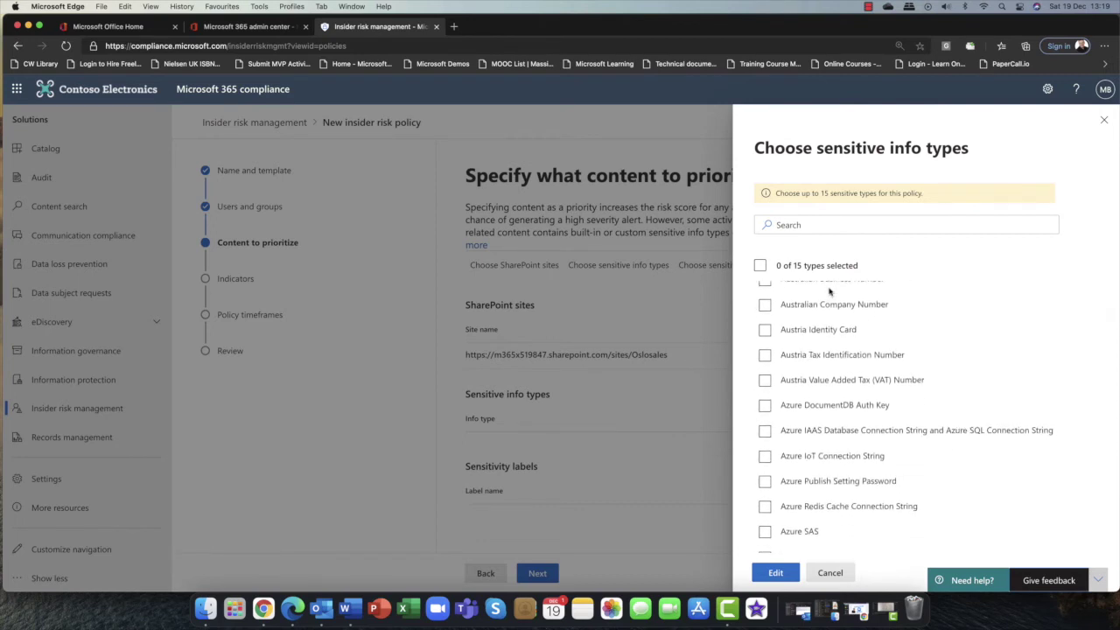
scroll(829, 291, "down", 4)
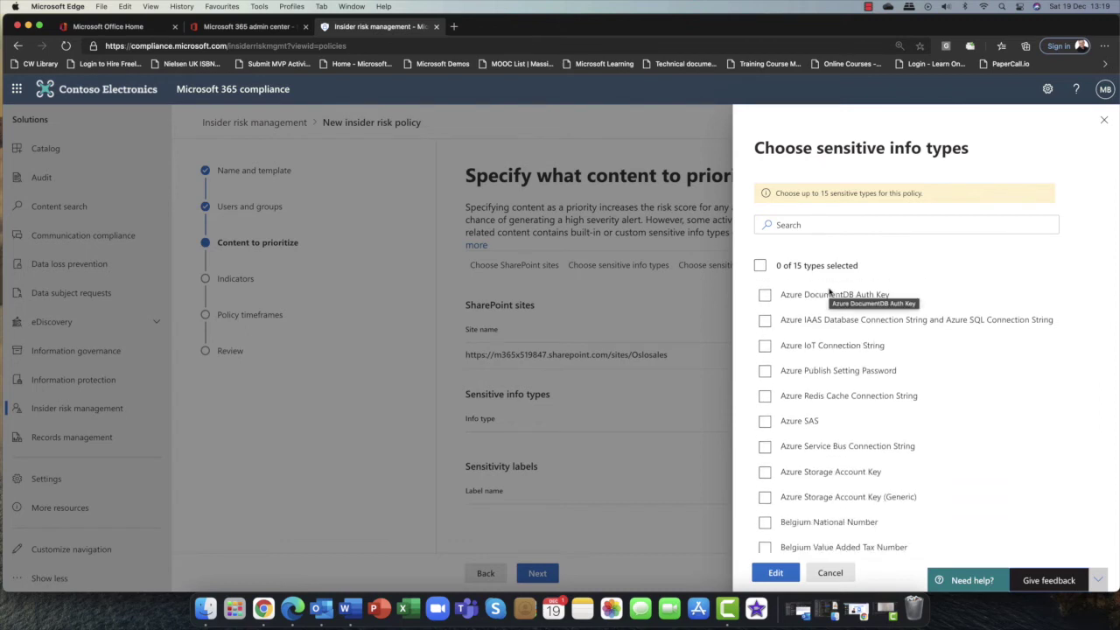
left_click(828, 572)
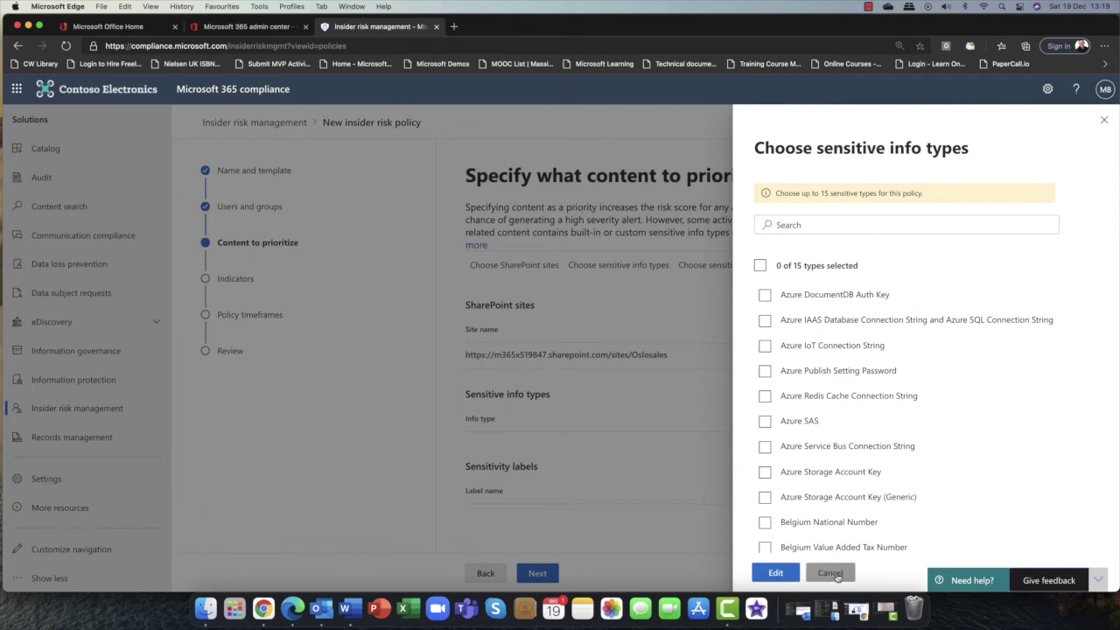
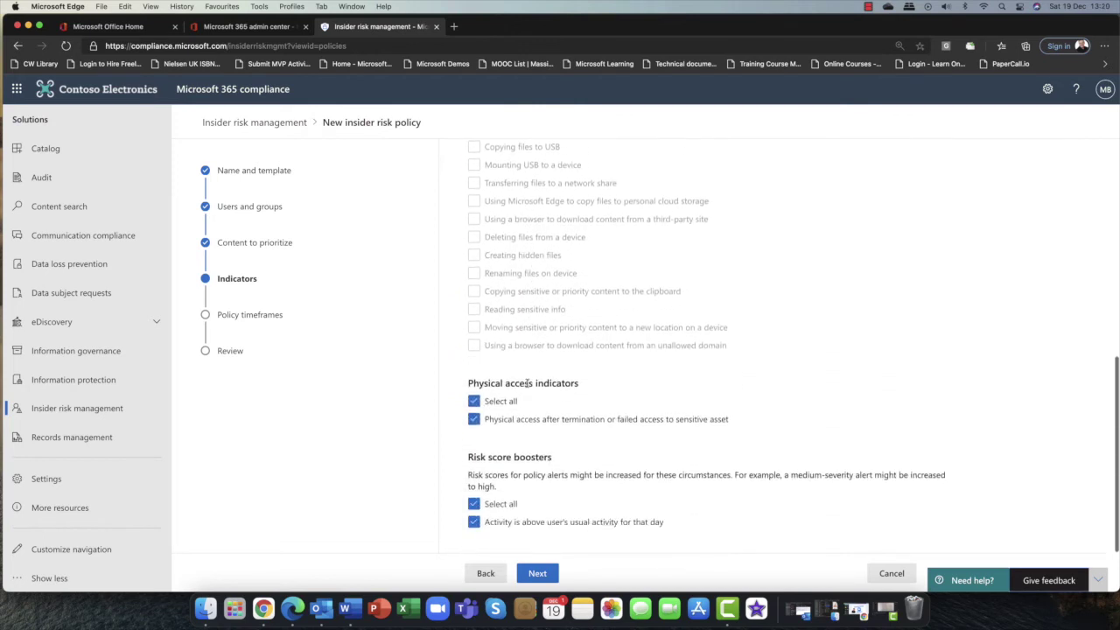
Step: Accept the preselected policy indicators with Microsoft's default thresholds and the existing policy timeframes
scroll(528, 385, "up", 10)
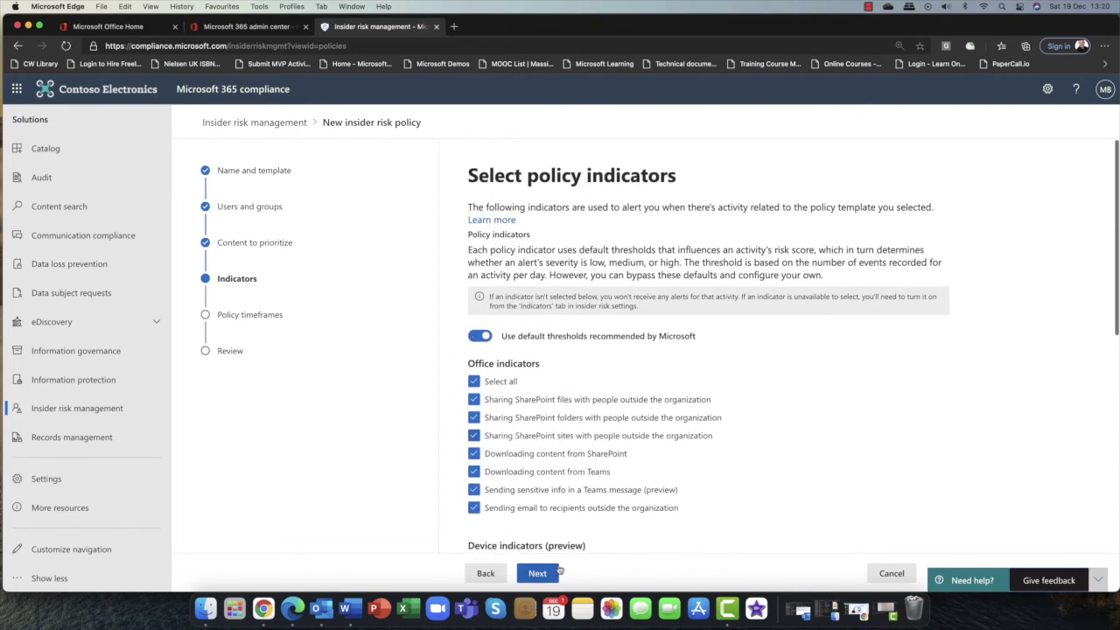
left_click(537, 574)
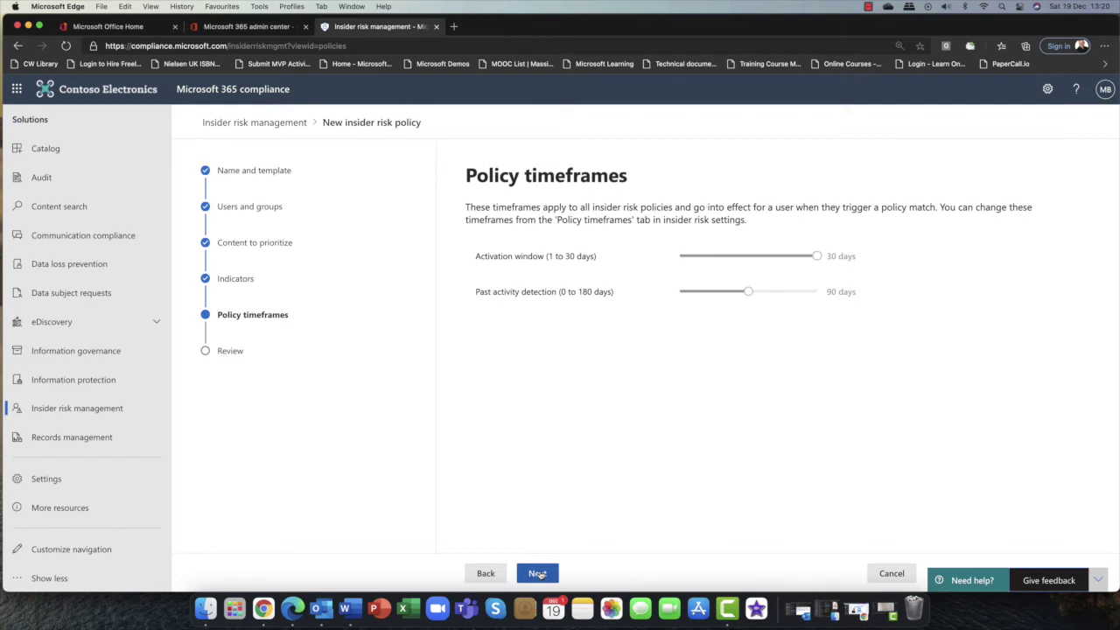
left_click(537, 573)
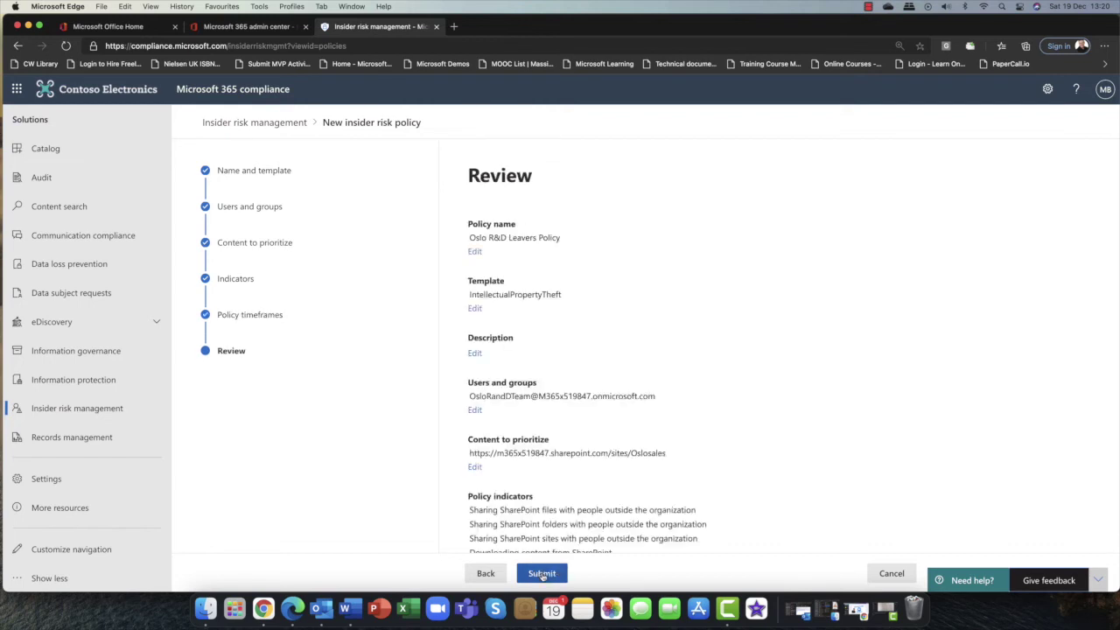
Step: Review the policy summary from name and template to timeframes and submit the policy
scroll(598, 378, "down", 5)
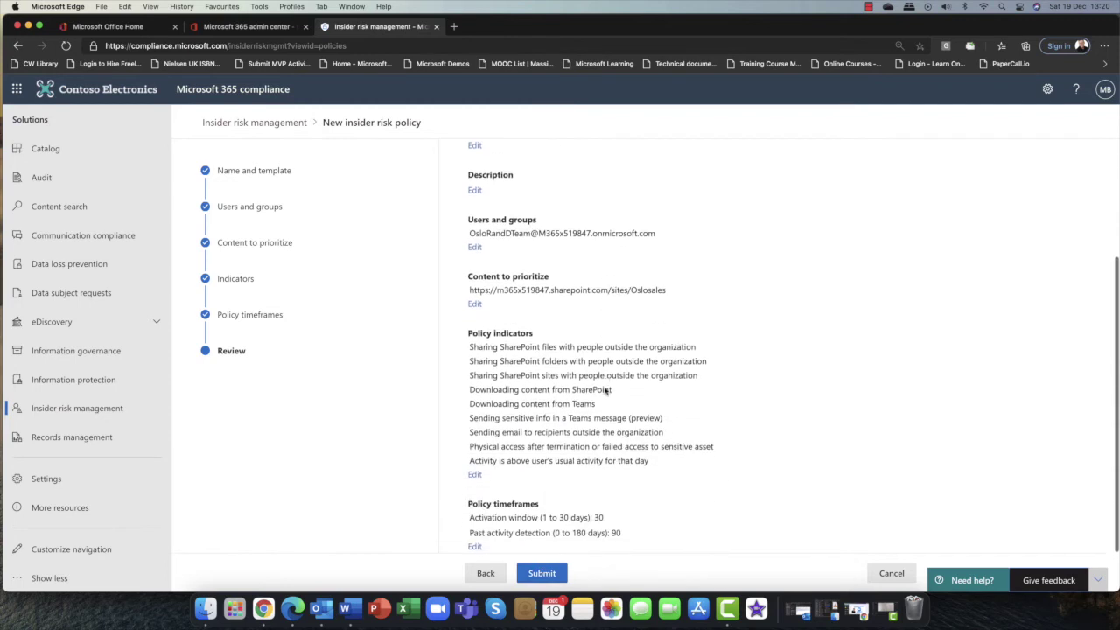
scroll(606, 391, "up", 5)
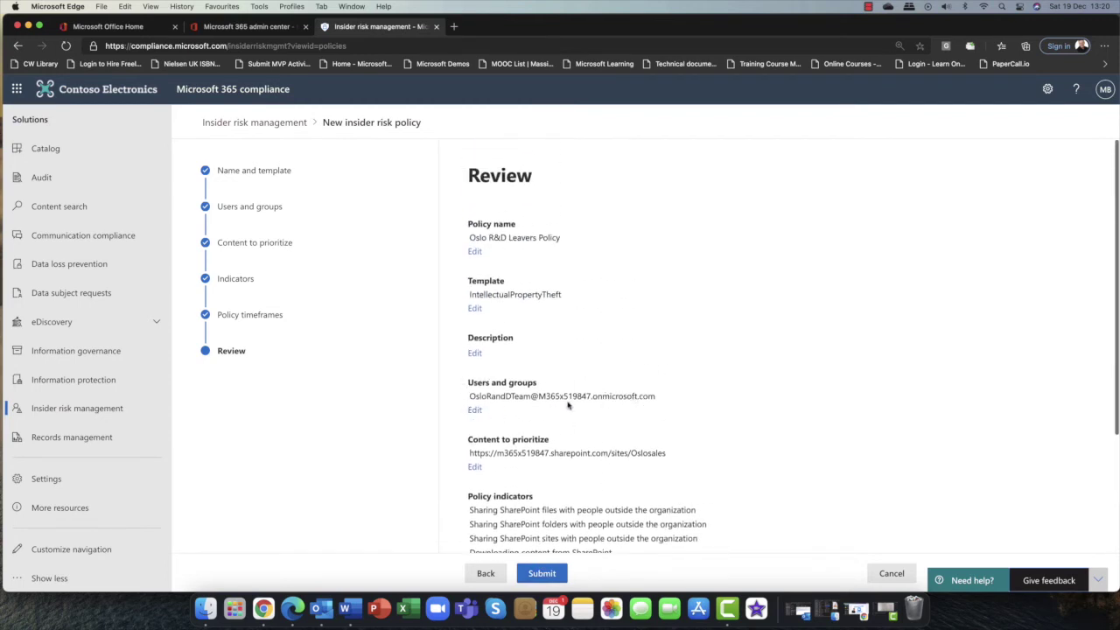
left_click(533, 574)
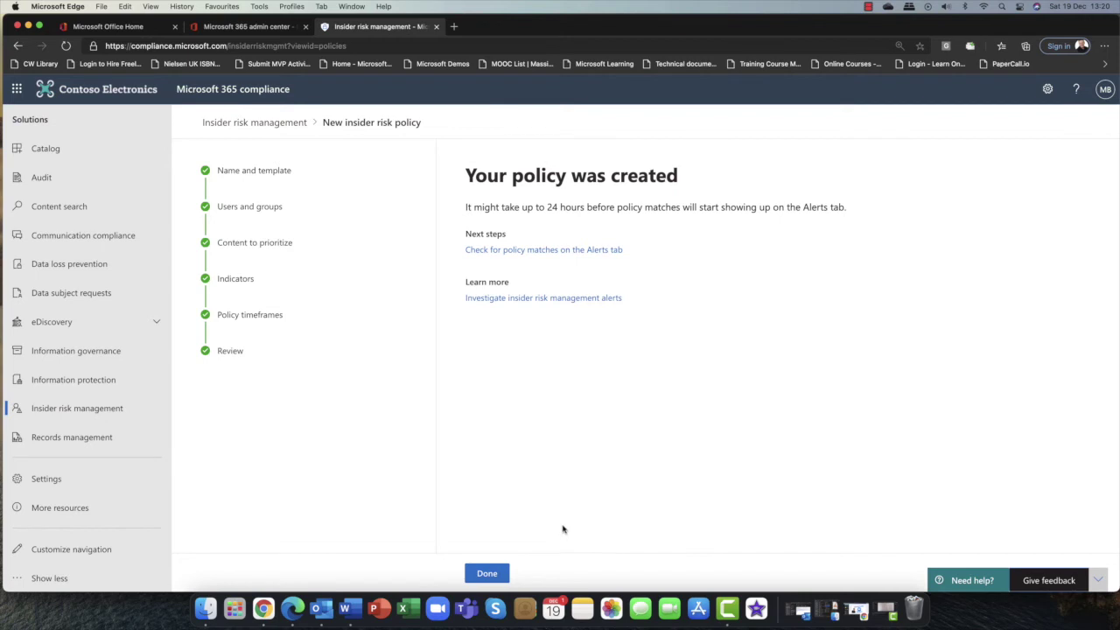
Step: Close the completed policy wizard and review the insider risk alerts, cases and users in scope
left_click(487, 574)
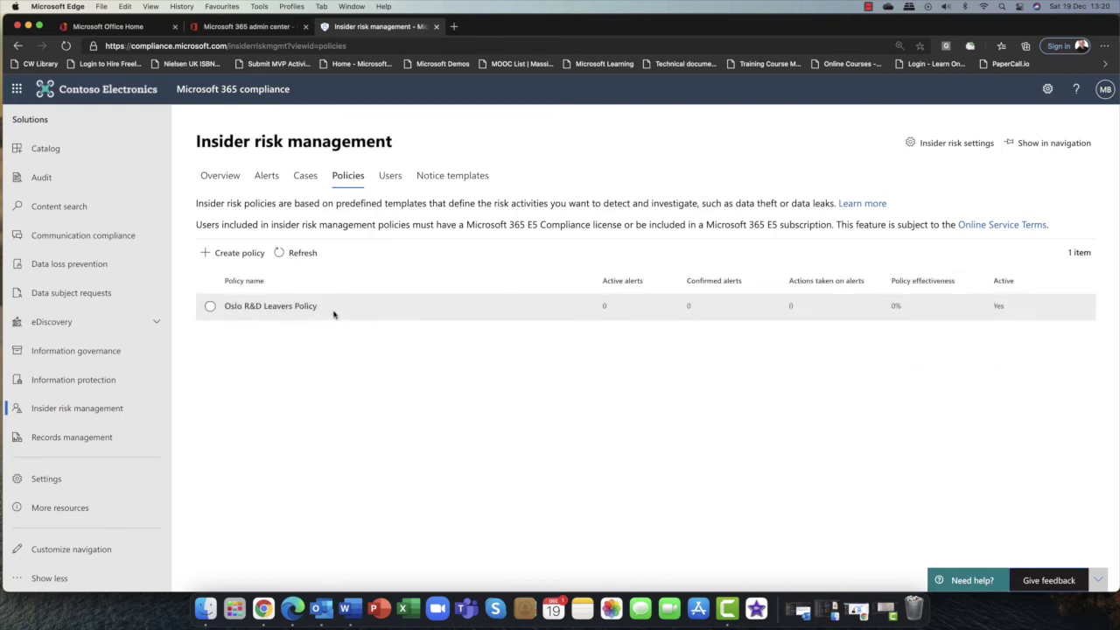
left_click(260, 182)
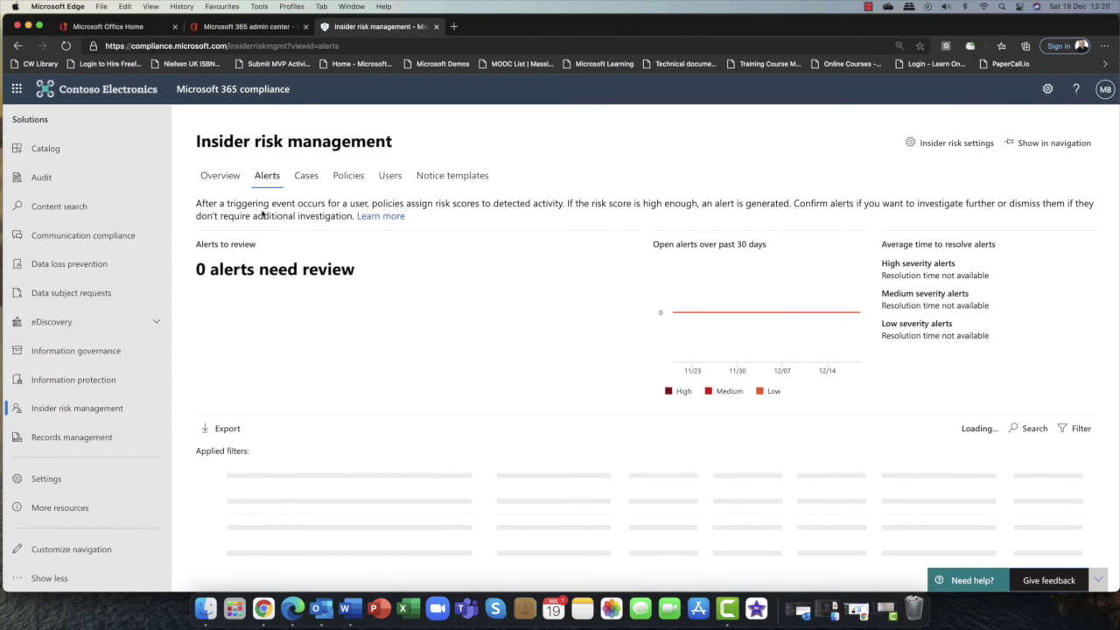
mouse_move(805, 329)
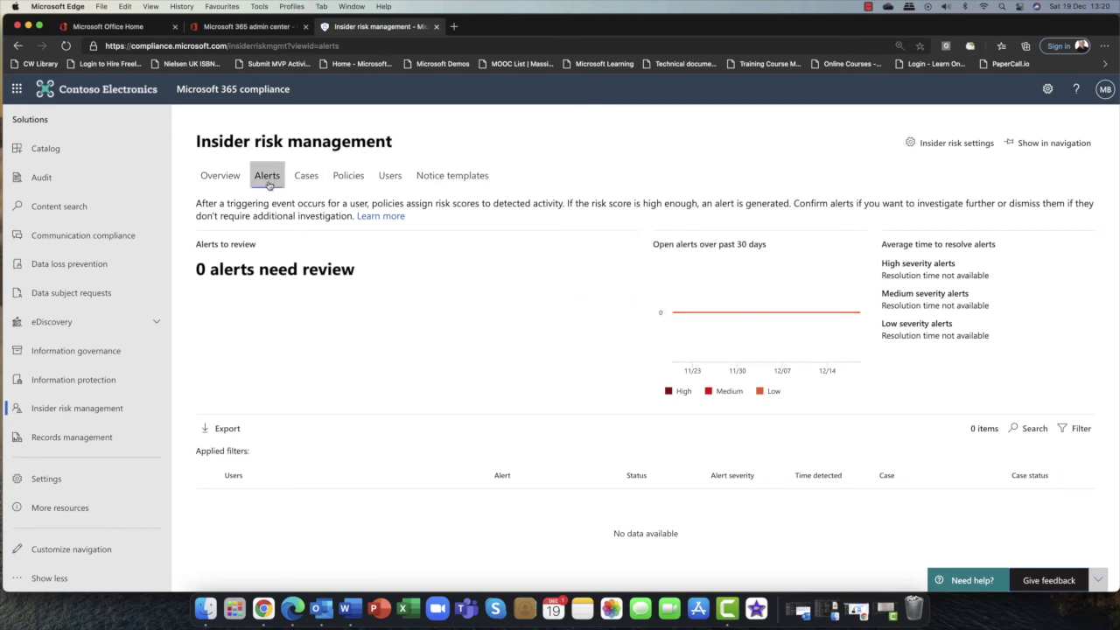
left_click(310, 177)
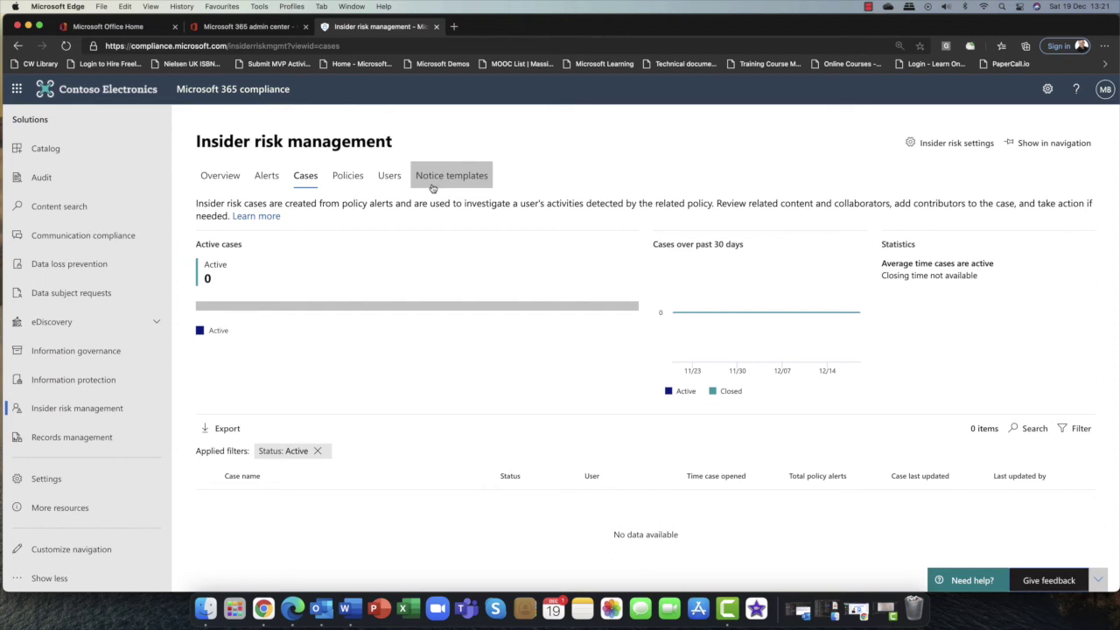
left_click(391, 181)
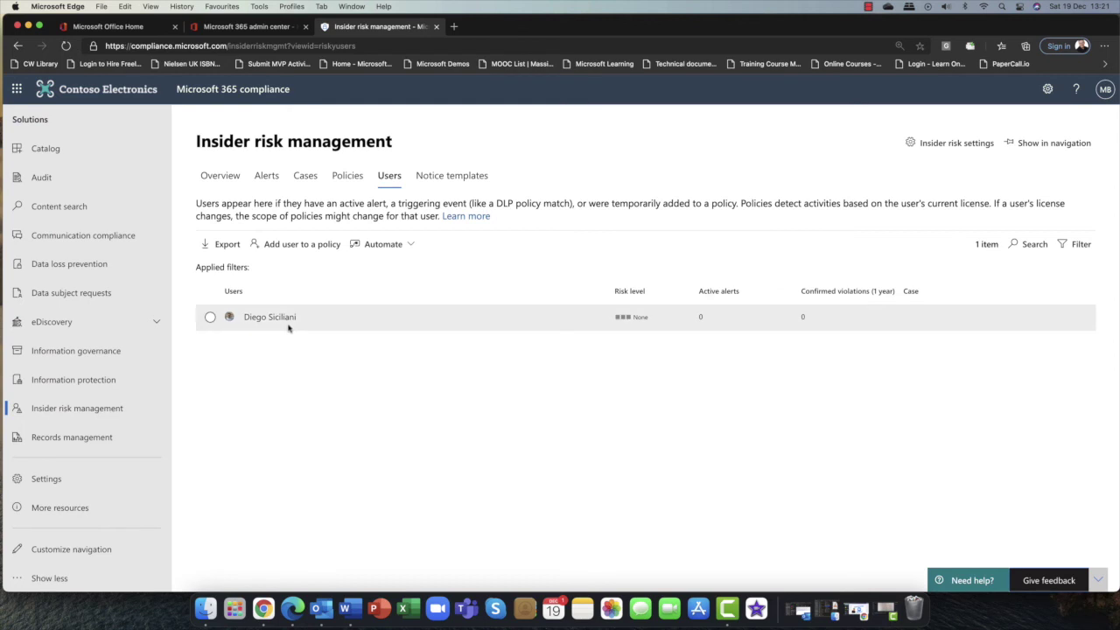
Step: Examine the notice templates and the fields of the new notice template form, leaving it without creating a template
left_click(458, 176)
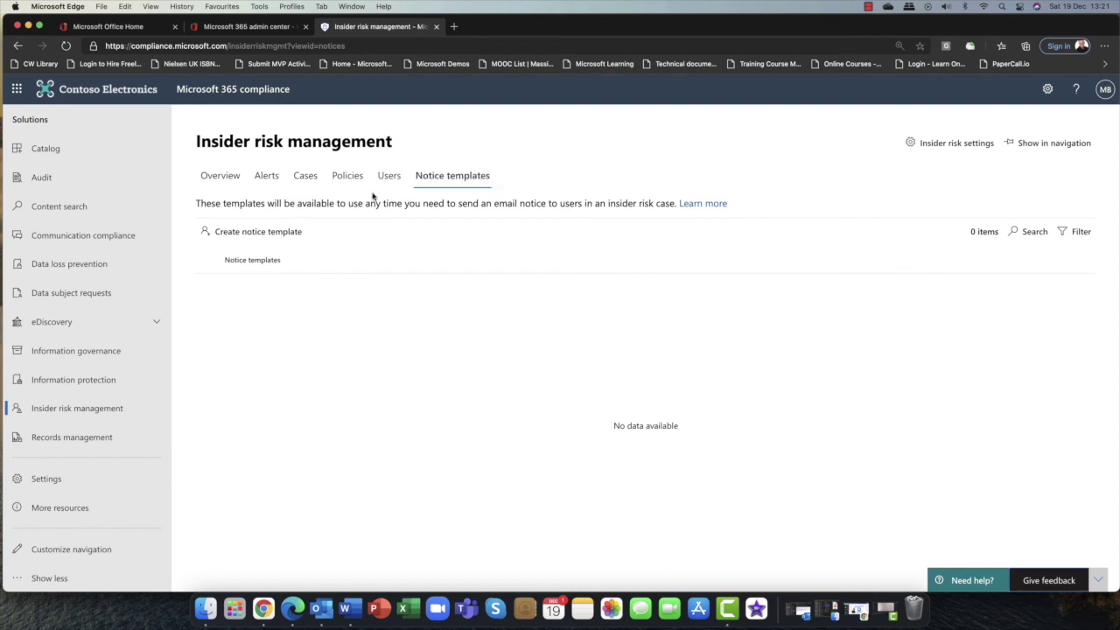
left_click(259, 232)
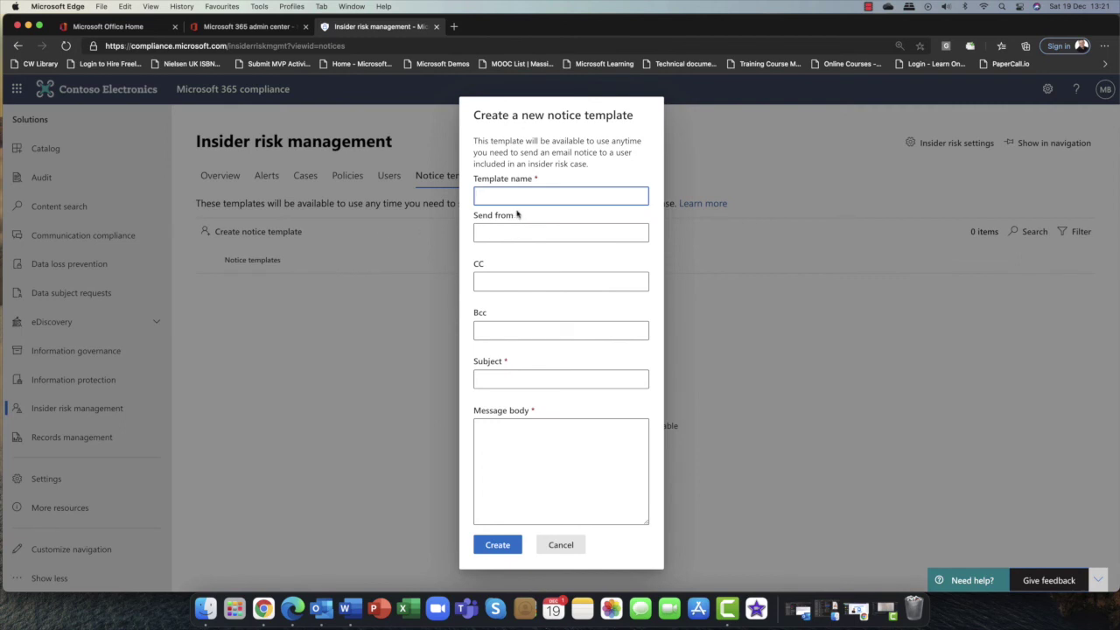
left_click(558, 544)
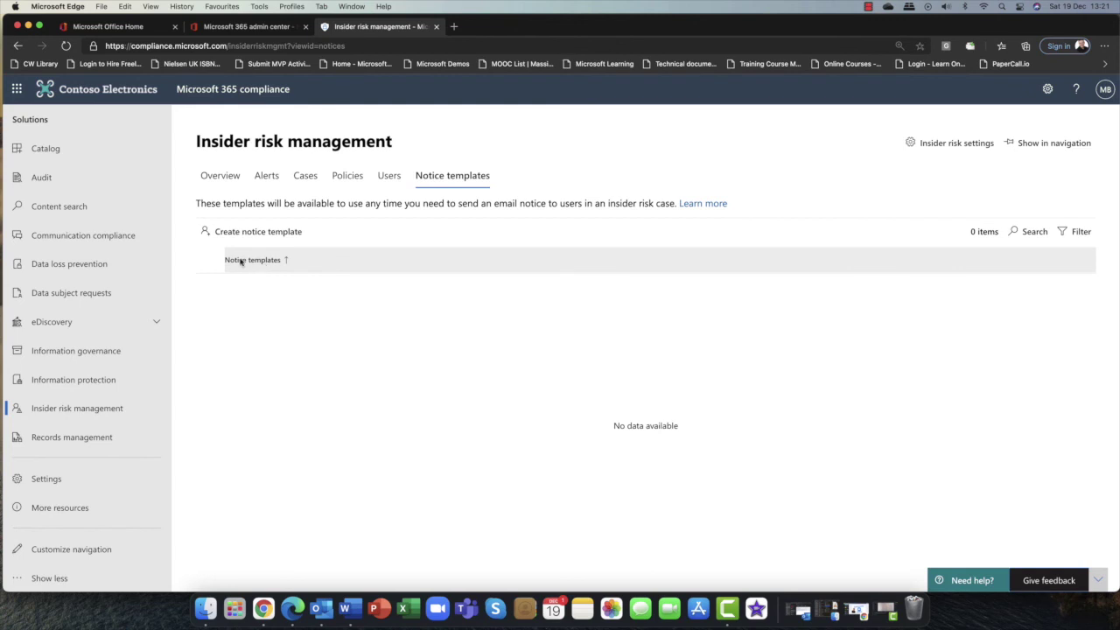
left_click(257, 235)
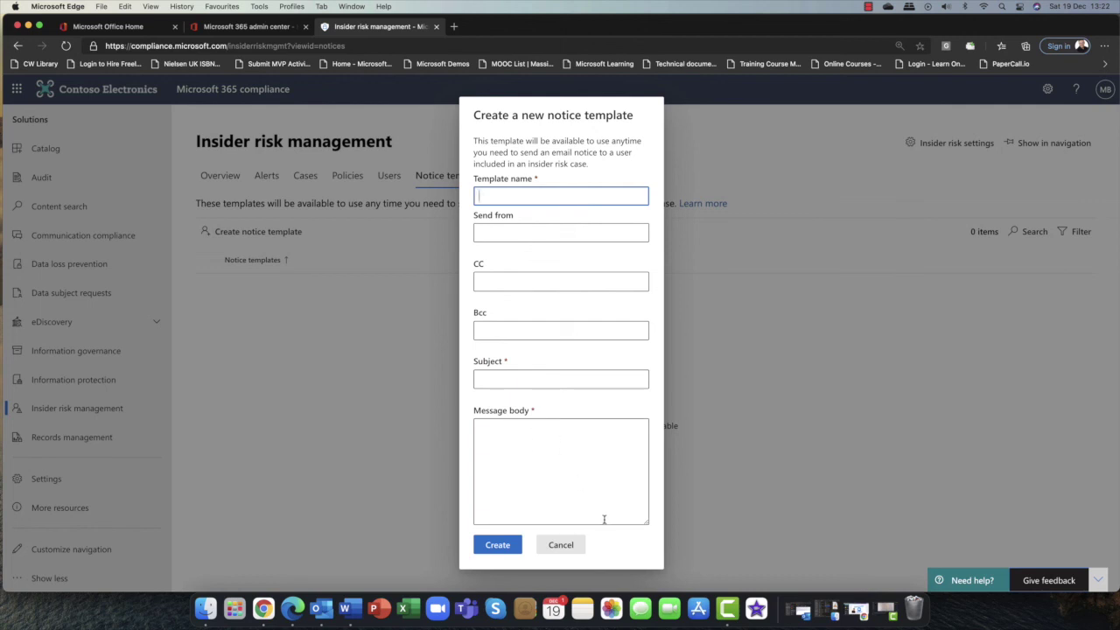
left_click(579, 550)
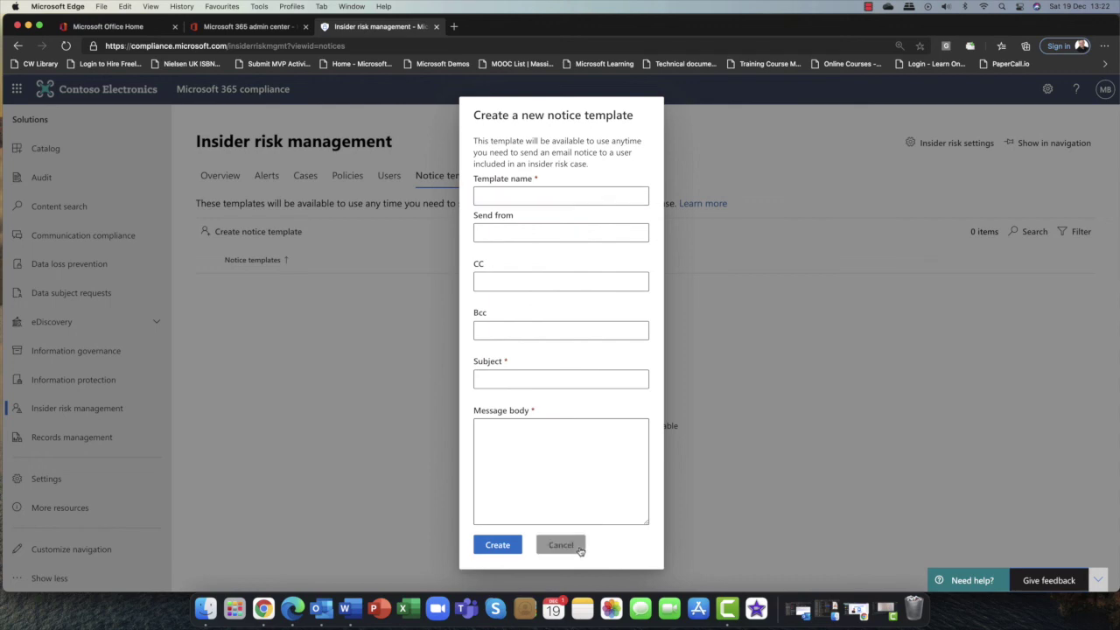